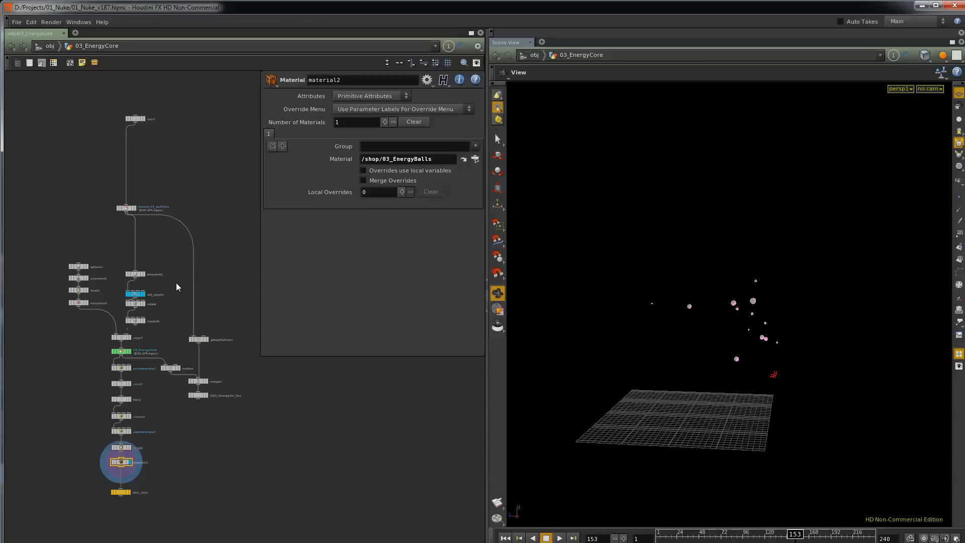
Step: Return to the object level, open the 03_EnergyInnerTesla network and look over its node chain from RENDER up to the object merge
{"action": "left_click", "coordinate": [51, 47]}
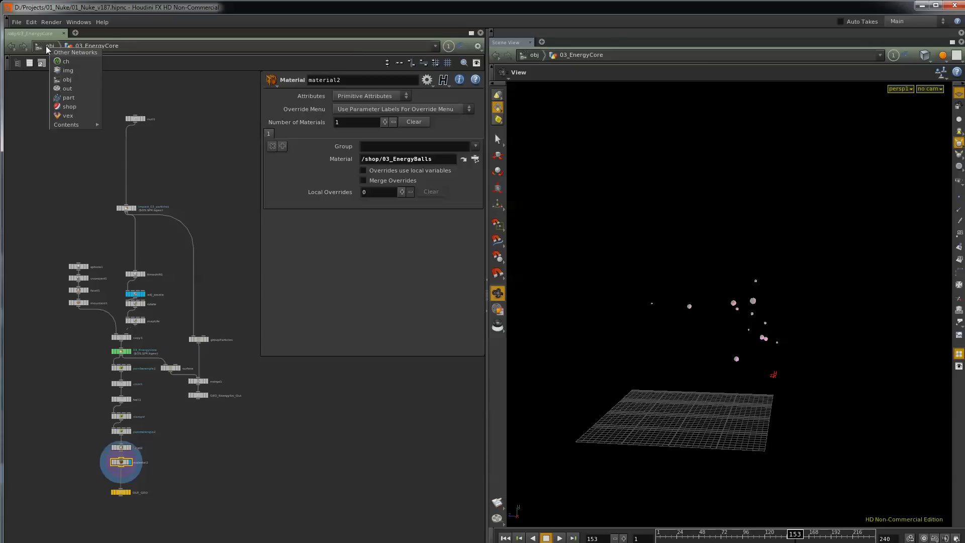
{"action": "left_click", "coordinate": [48, 50]}
{"action": "left_click", "coordinate": [50, 45]}
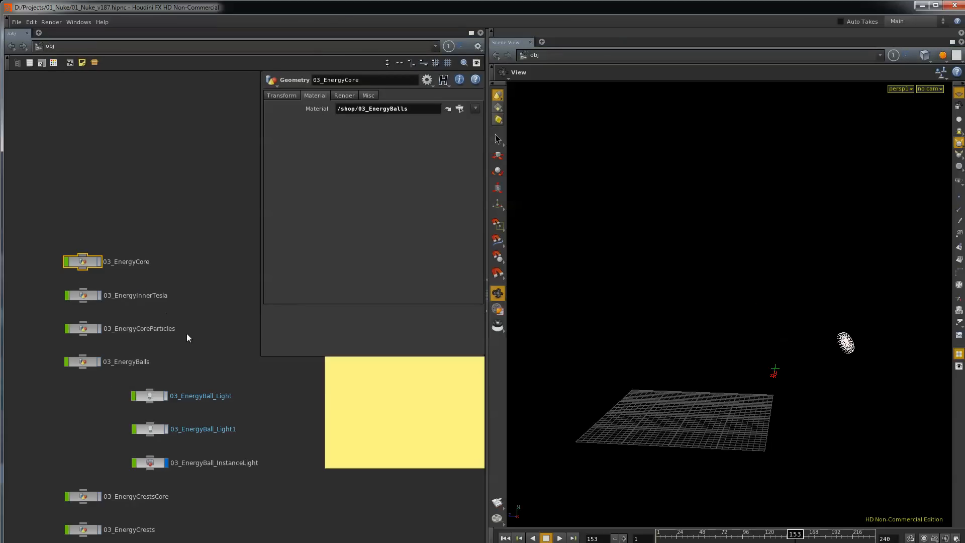
{"action": "double_click", "coordinate": [85, 295]}
{"action": "middle_click_drag", "start_coordinate": [152, 346], "coordinate": [30, 400]}
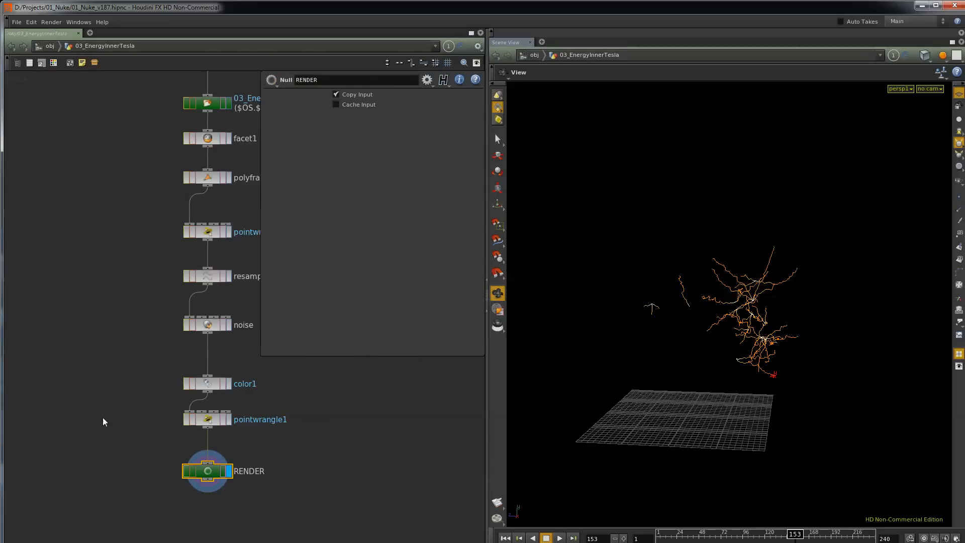
{"action": "middle_click_drag", "start_coordinate": [94, 339], "coordinate": [6, 419]}
{"action": "scroll", "coordinate": [11, 379], "scroll_direction": "down", "scroll_amount": 4}
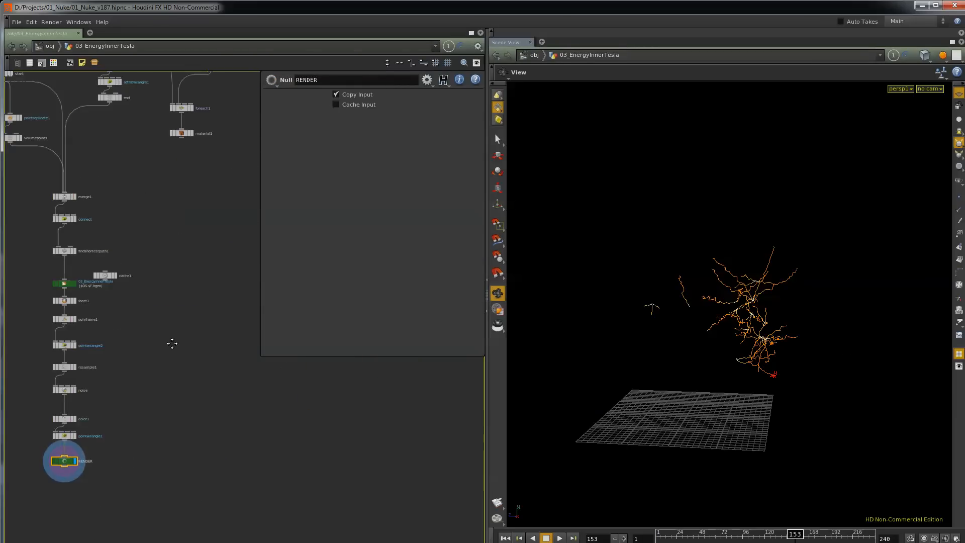
{"action": "middle_click_drag", "start_coordinate": [172, 342], "coordinate": [240, 506]}
{"action": "middle_click_drag", "start_coordinate": [190, 381], "coordinate": [187, 469]}
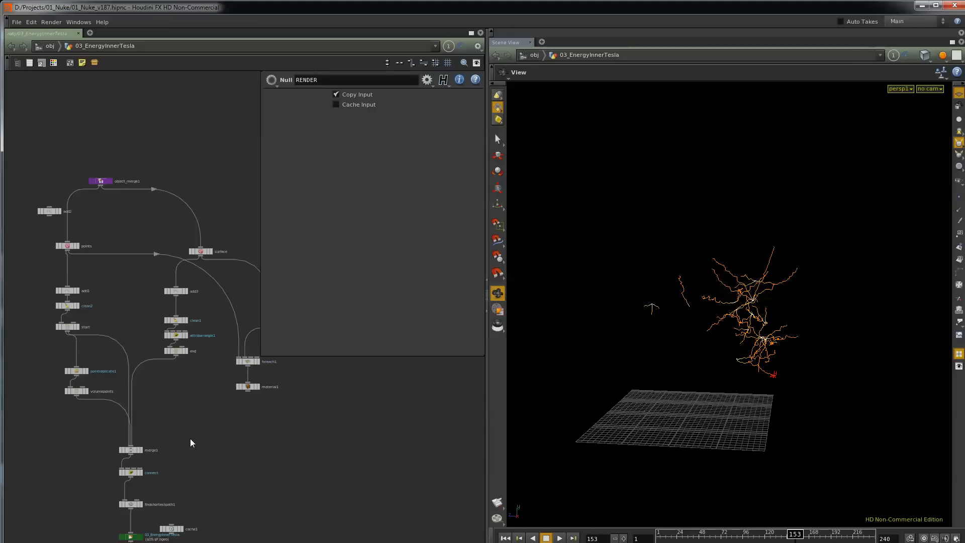
Step: Go back to the object level, open the 03_EnergyCoreParticles network and fit its whole node chain in view
{"action": "left_click", "coordinate": [52, 46]}
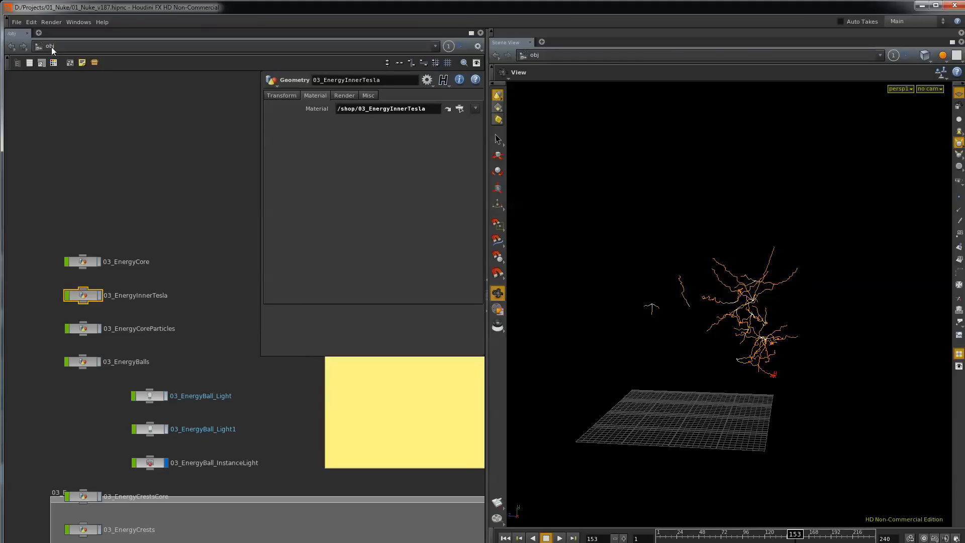
{"action": "double_click", "coordinate": [80, 328]}
{"action": "middle_click_drag", "start_coordinate": [93, 316], "coordinate": [72, 379]}
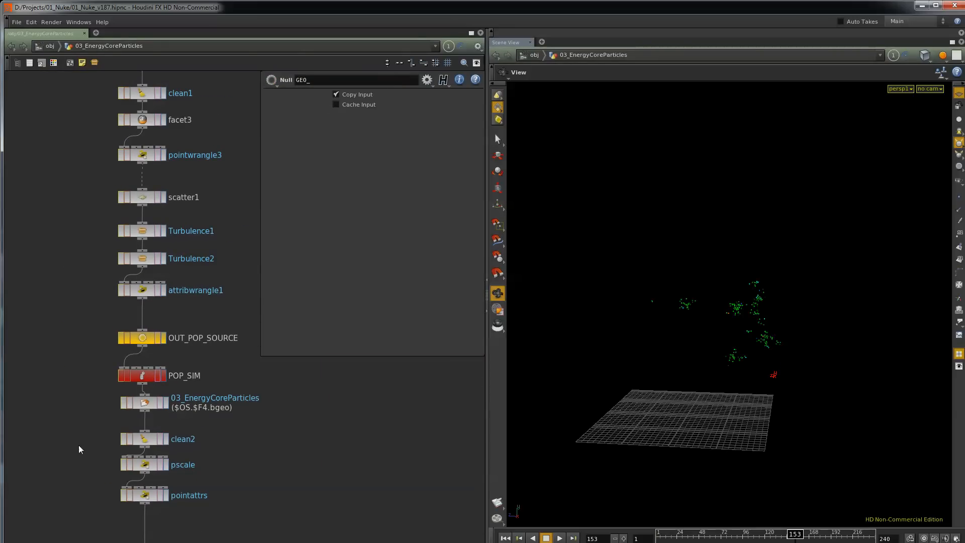
{"action": "key", "text": "h"}
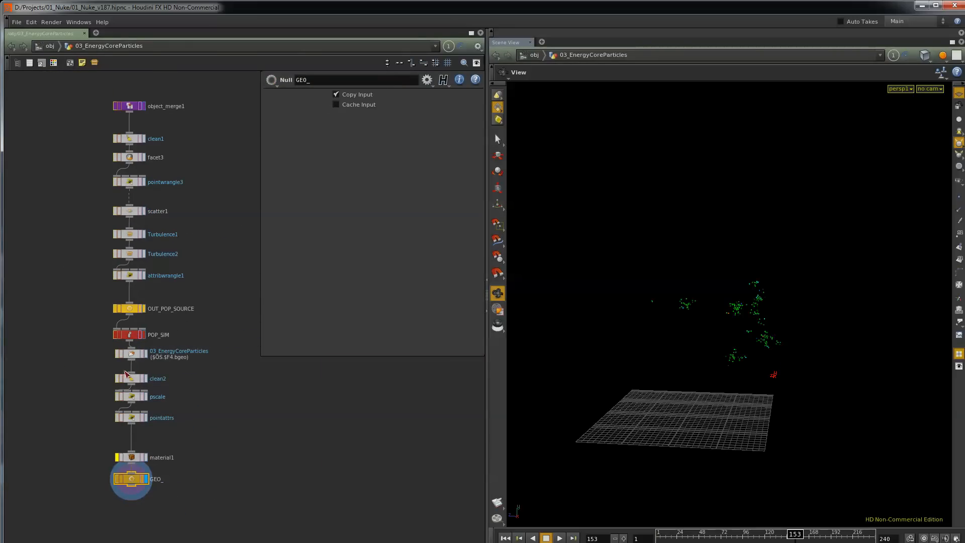
Step: Check the source path of object_merge1 and scrub the timeline to frame 130 to view the particles
{"action": "left_click", "coordinate": [134, 107]}
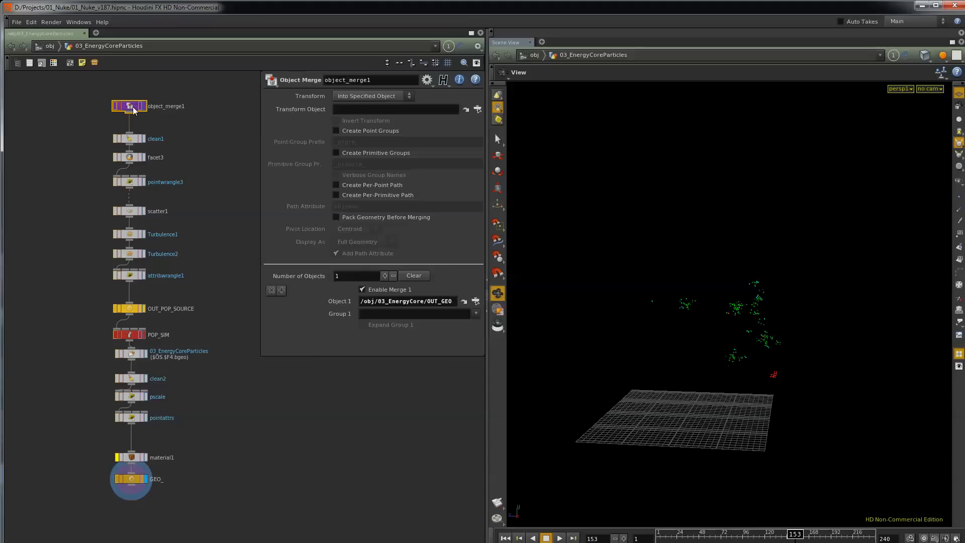
{"action": "left_click_drag", "start_coordinate": [361, 301], "coordinate": [476, 301]}
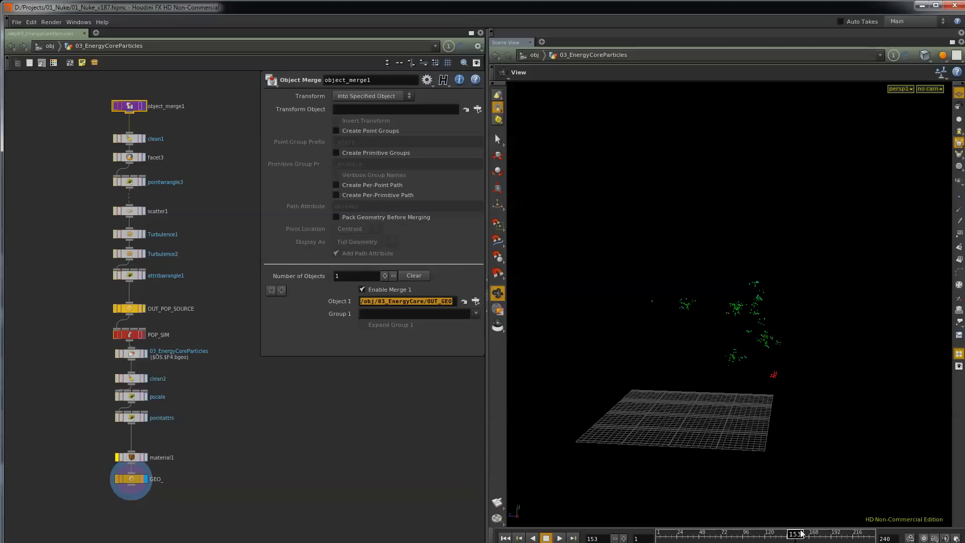
{"action": "left_click_drag", "start_coordinate": [795, 534], "coordinate": [774, 535]}
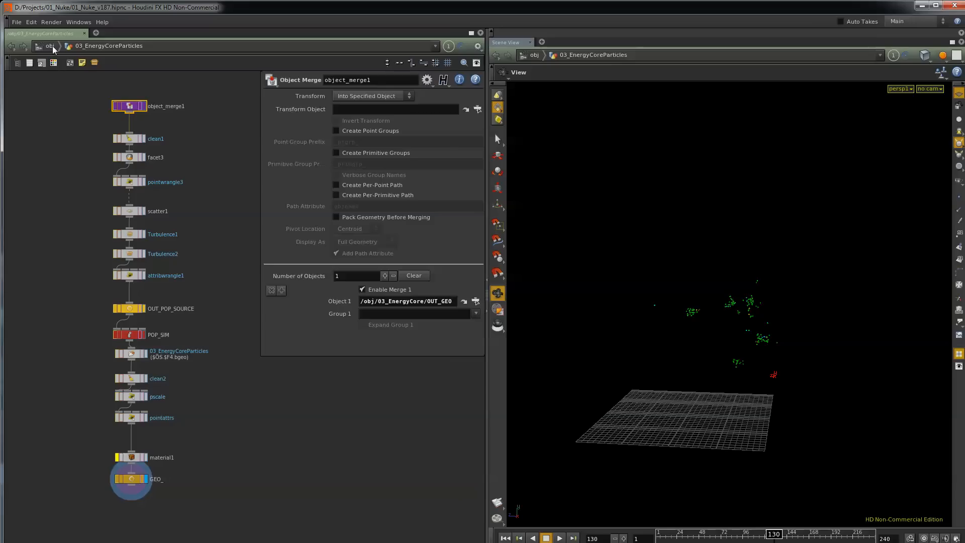
Step: Display the Turbulence1 node's parameters and enlarge the parameter area to show its noise and remapping settings
{"action": "scroll", "coordinate": [217, 441], "scroll_direction": "up", "scroll_amount": 2}
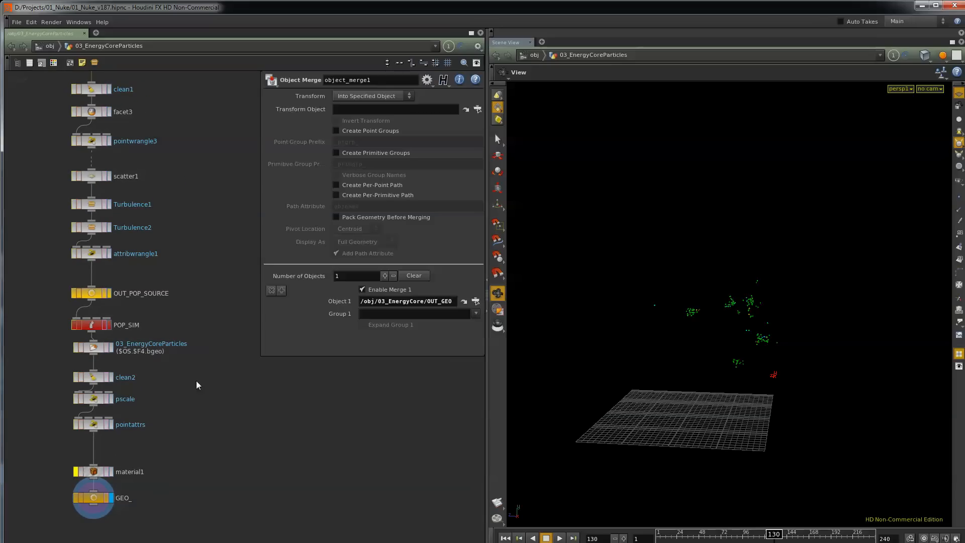
{"action": "left_click", "coordinate": [89, 204]}
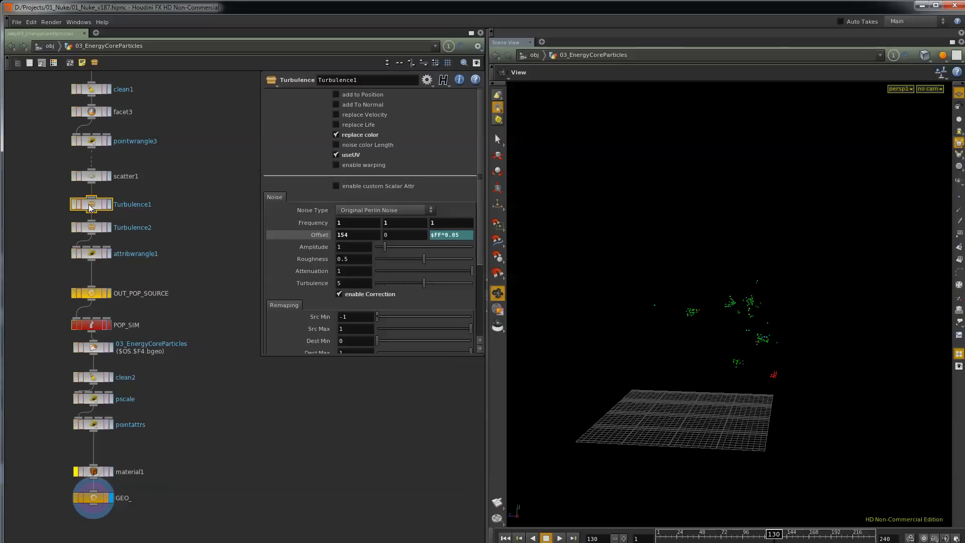
{"action": "left_click_drag", "start_coordinate": [261, 363], "coordinate": [243, 520]}
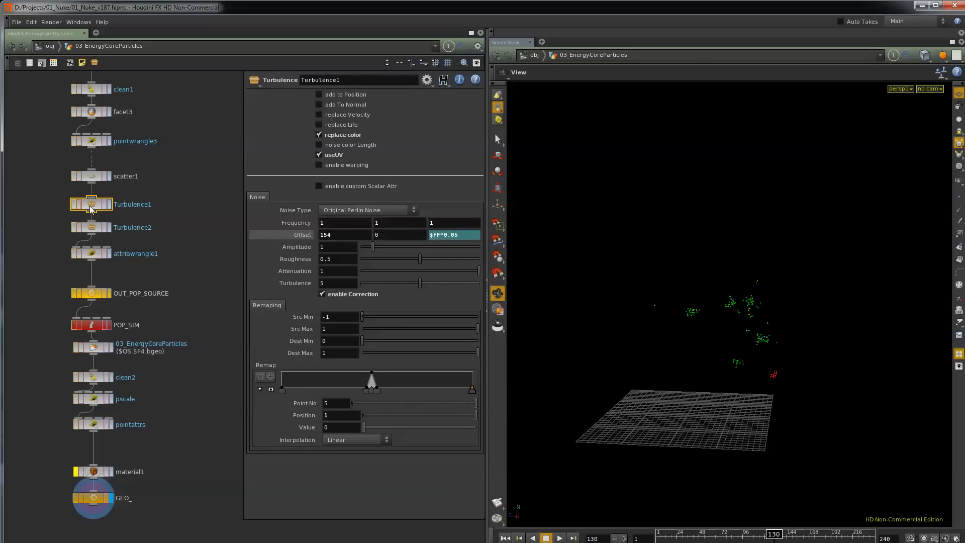
Step: Examine the noise network inside Turbulence1 with its frequency and remapping groups, and return to 03_EnergyCoreParticles
{"action": "key", "text": "i"}
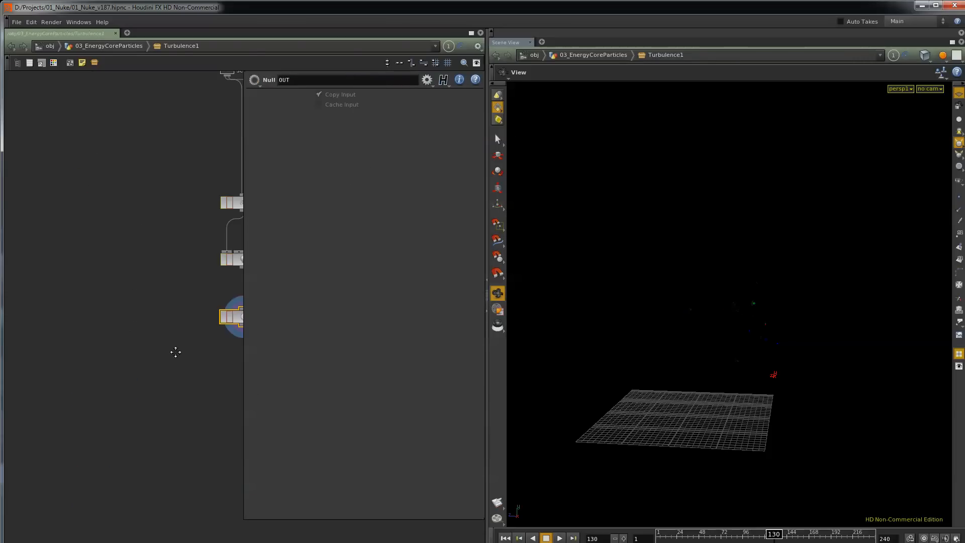
{"action": "key", "text": "i"}
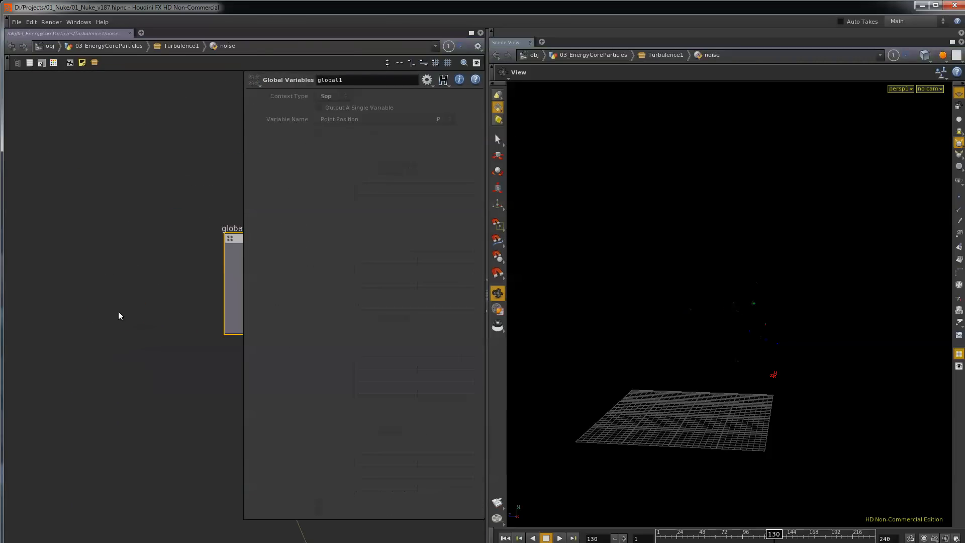
{"action": "scroll", "coordinate": [47, 438], "scroll_direction": "down", "scroll_amount": 5}
{"action": "middle_click_drag", "start_coordinate": [153, 470], "coordinate": [2, 431]}
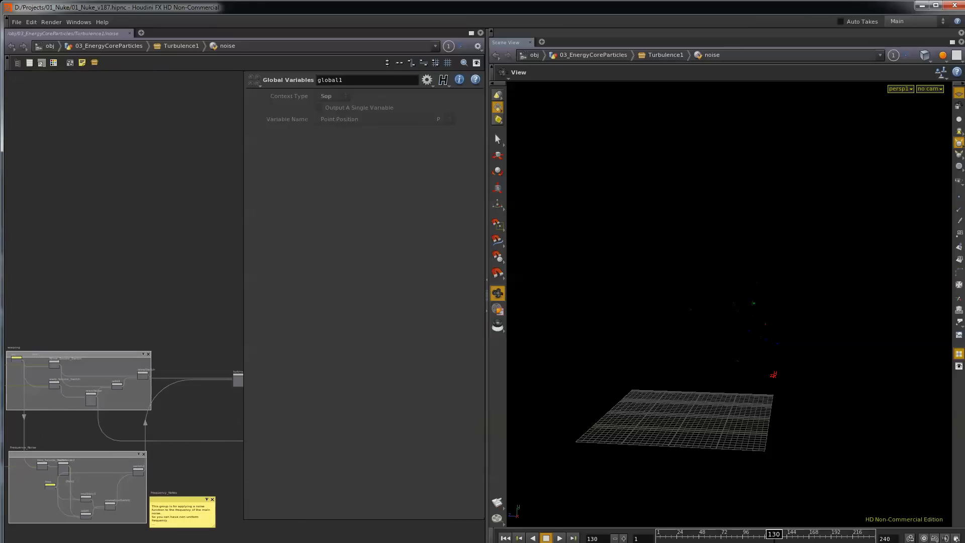
{"action": "middle_click_drag", "start_coordinate": [194, 425], "coordinate": [100, 474]}
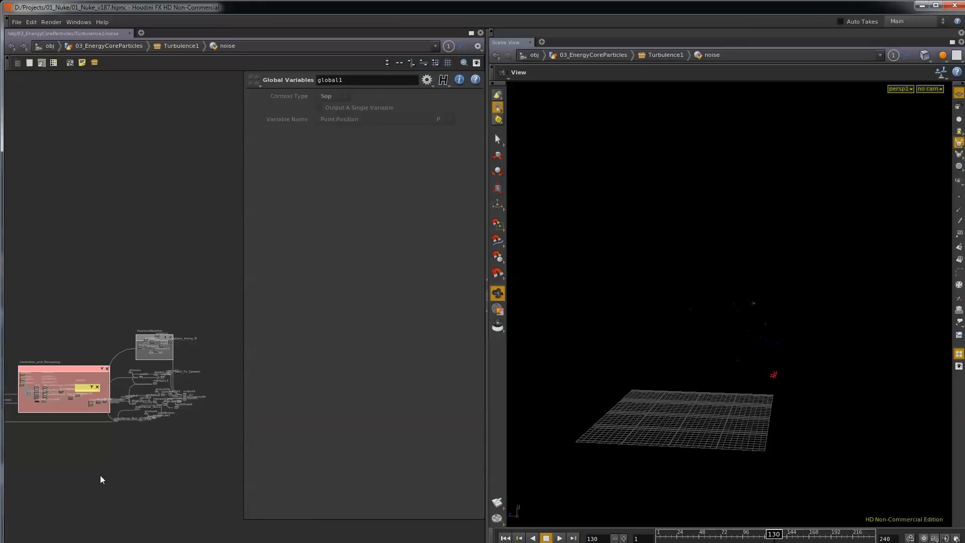
{"action": "scroll", "coordinate": [119, 461], "scroll_direction": "up", "scroll_amount": 5}
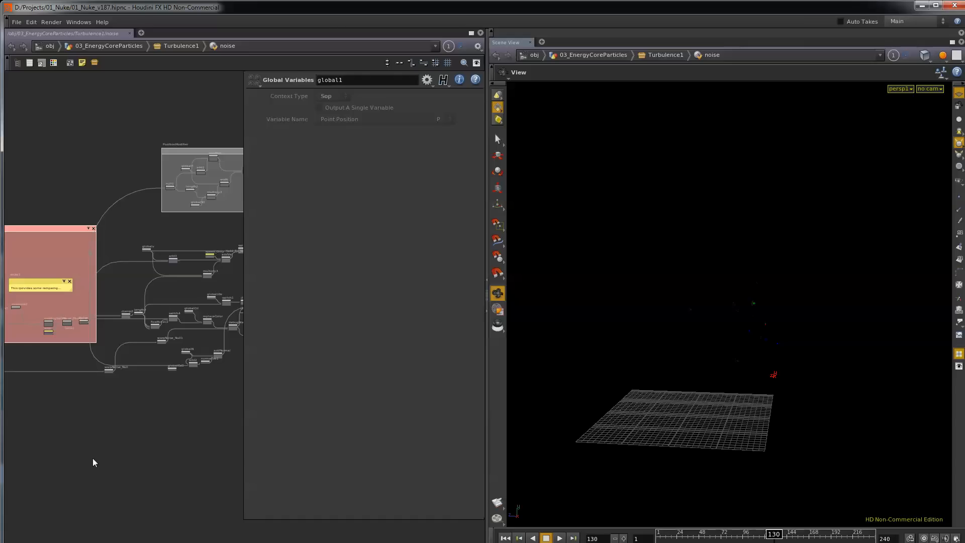
{"action": "scroll", "coordinate": [125, 468], "scroll_direction": "down", "scroll_amount": 5}
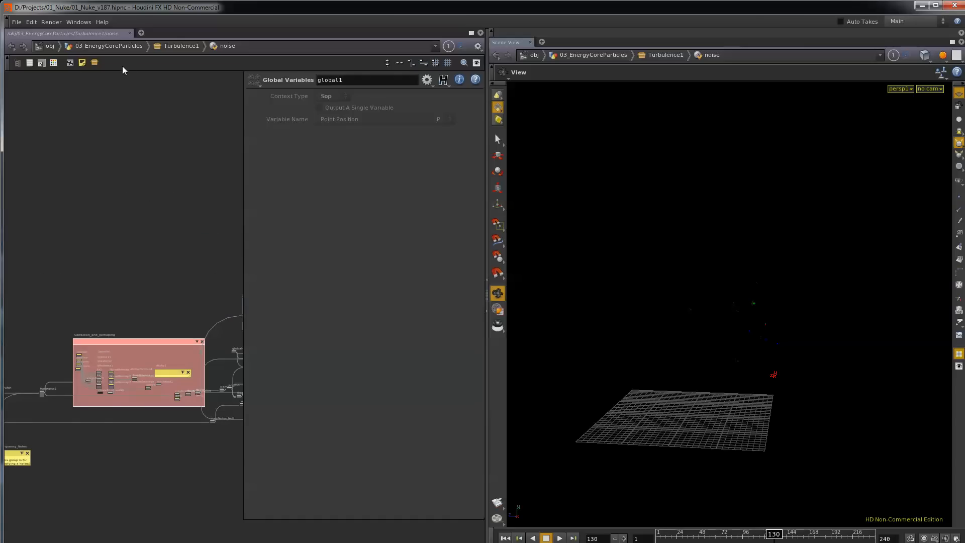
{"action": "left_click", "coordinate": [109, 46]}
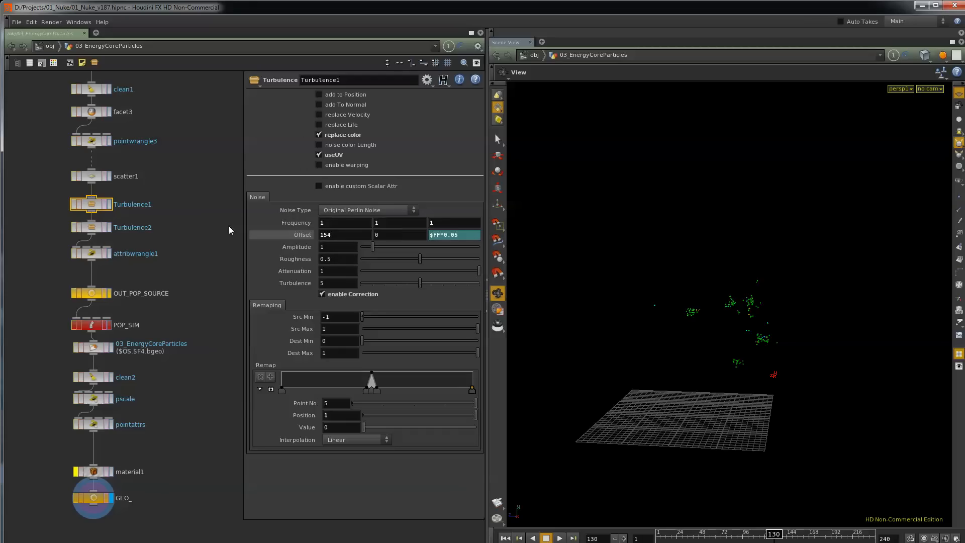
Step: Rename the attribwrangle1 node, which deletes points by colour, as removepoints
{"action": "left_click", "coordinate": [92, 254]}
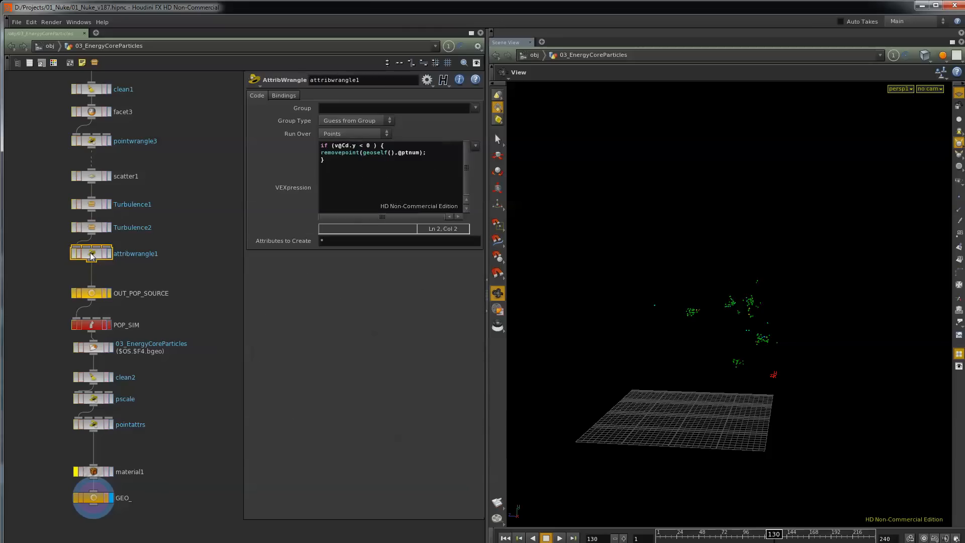
{"action": "double_click", "coordinate": [132, 253]}
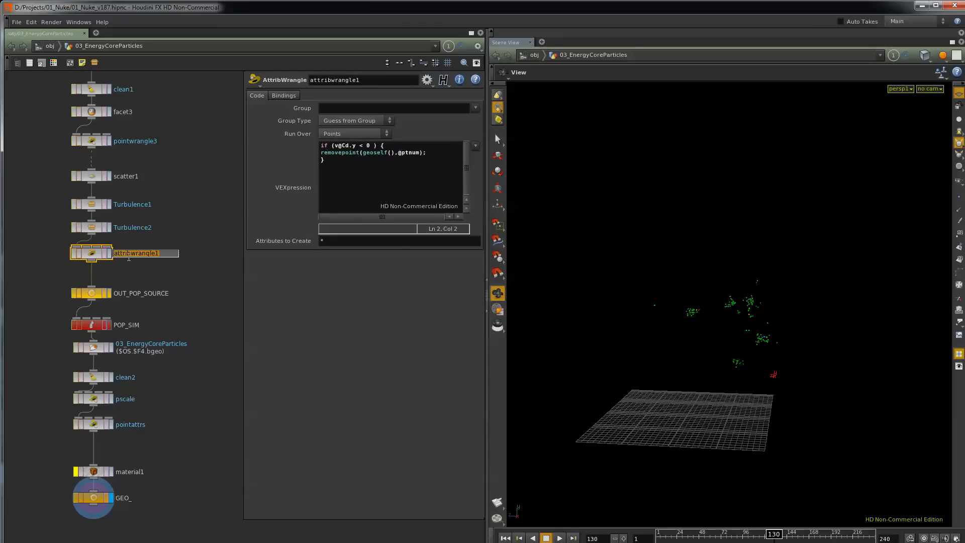
{"action": "type", "text": "removepoints"}
{"action": "key", "text": "Return"}
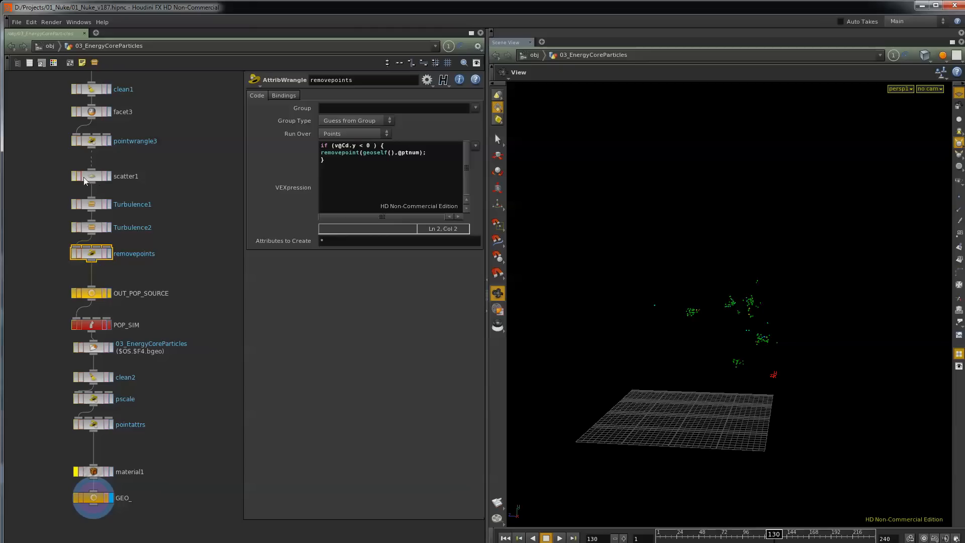
Step: Colour the 03_EnergyCoreParticles file cache node green in the network
{"action": "left_click", "coordinate": [98, 348]}
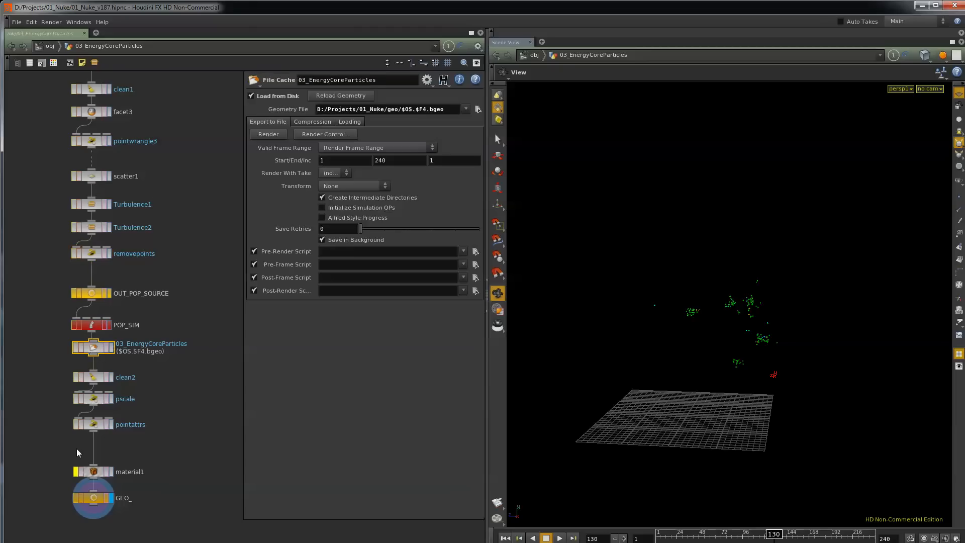
{"action": "key", "text": "c"}
{"action": "left_click", "coordinate": [23, 533]}
{"action": "left_click", "coordinate": [31, 534]}
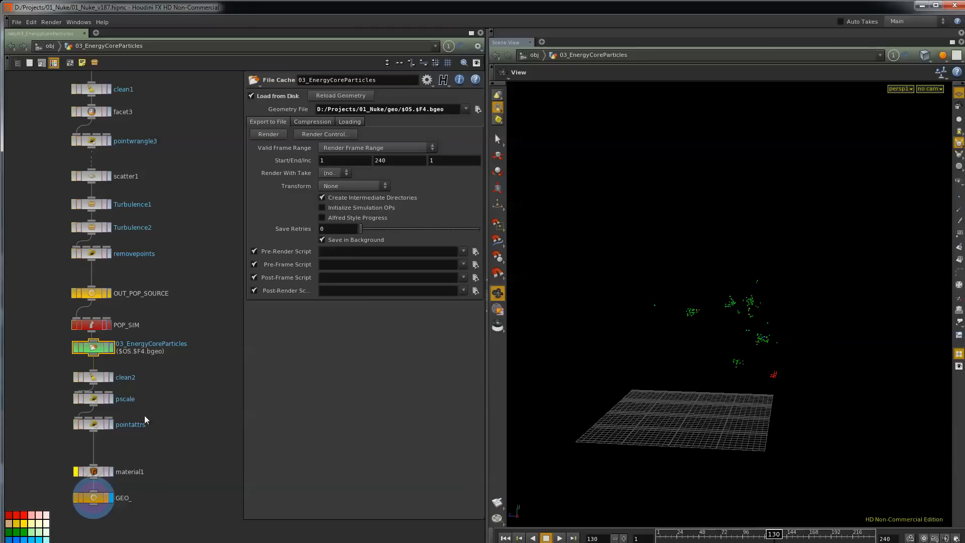
{"action": "key", "text": "c"}
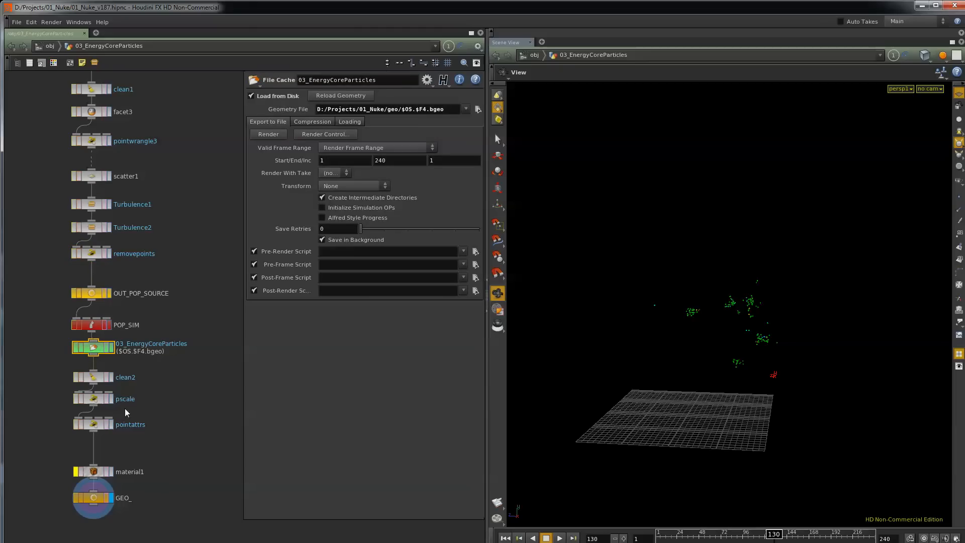
Step: Review the code of the pscale and pointattrs wrangles and the material assigned to the 03_EnergyCoreParticles object
{"action": "left_click", "coordinate": [96, 401]}
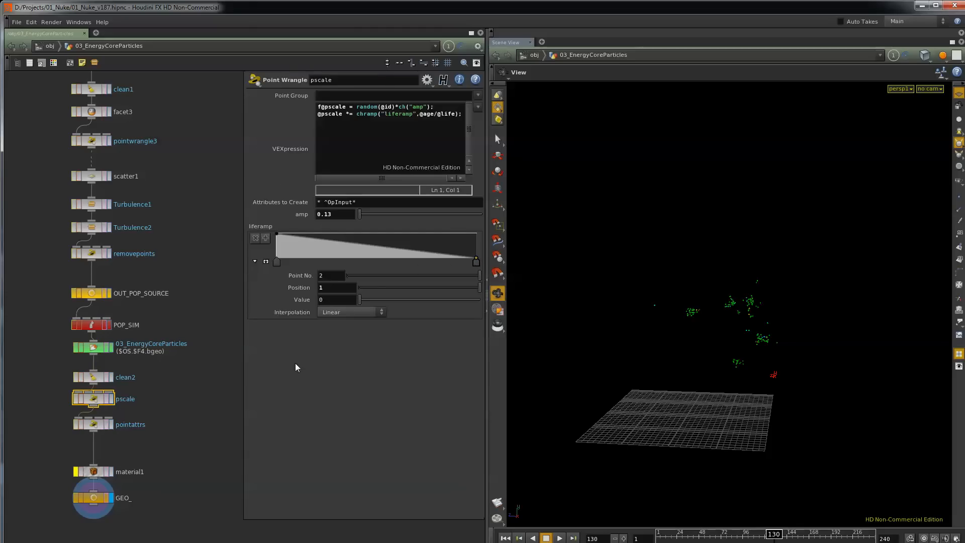
{"action": "left_click", "coordinate": [94, 424]}
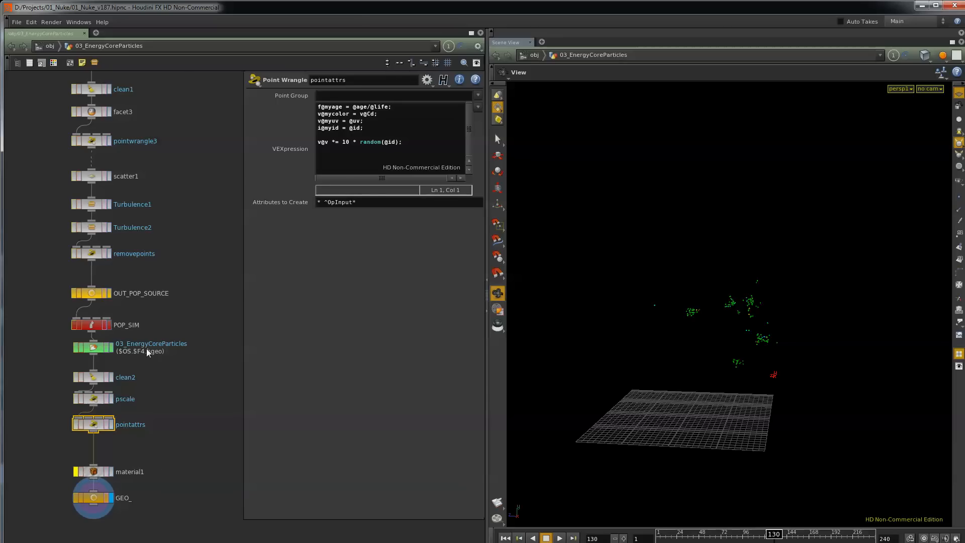
{"action": "right_click", "coordinate": [111, 47]}
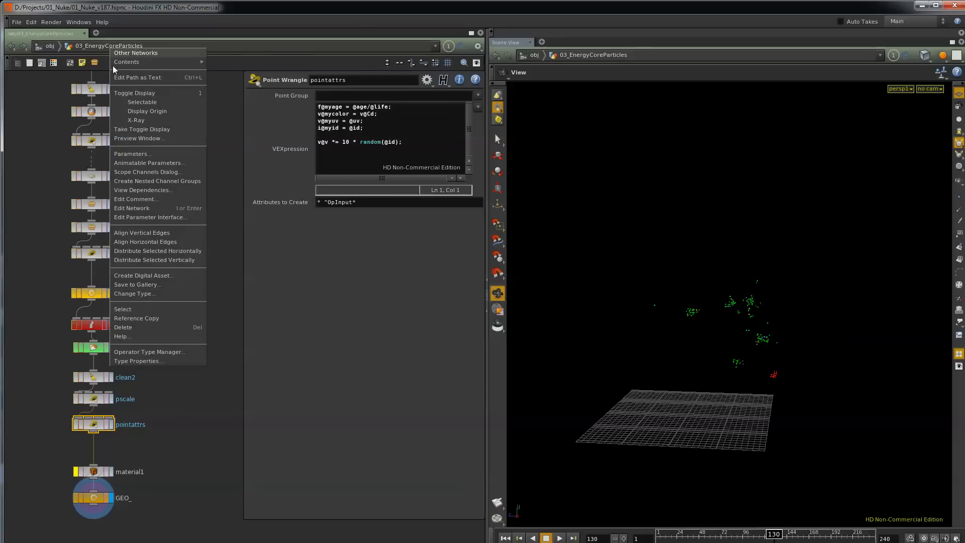
{"action": "left_click", "coordinate": [137, 152]}
{"action": "left_click_drag", "start_coordinate": [159, 70], "coordinate": [344, 74]}
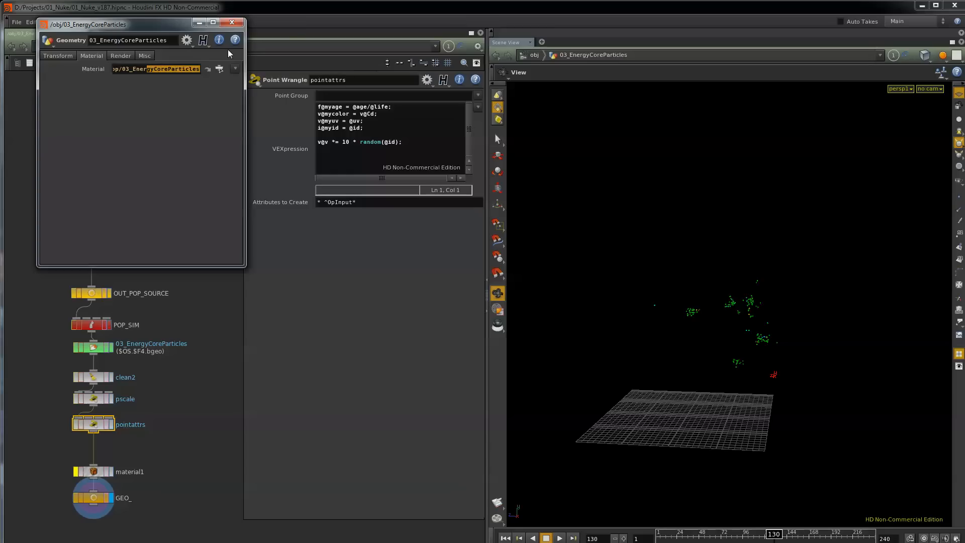
{"action": "left_click", "coordinate": [232, 22]}
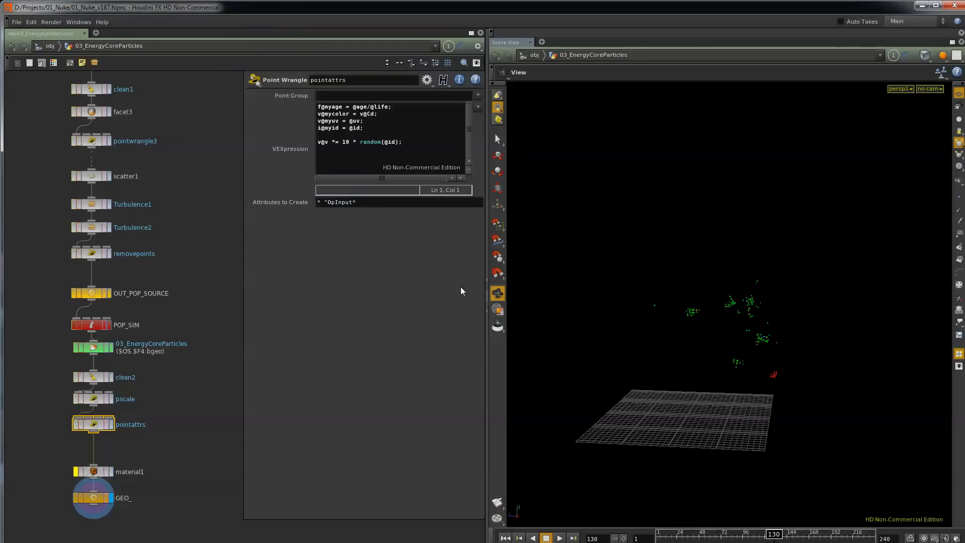
Step: Reopen the 03_EnergyInnerTesla network and inspect its lightning branches close up in the viewport along with the upper nodes
{"action": "left_click", "coordinate": [49, 47]}
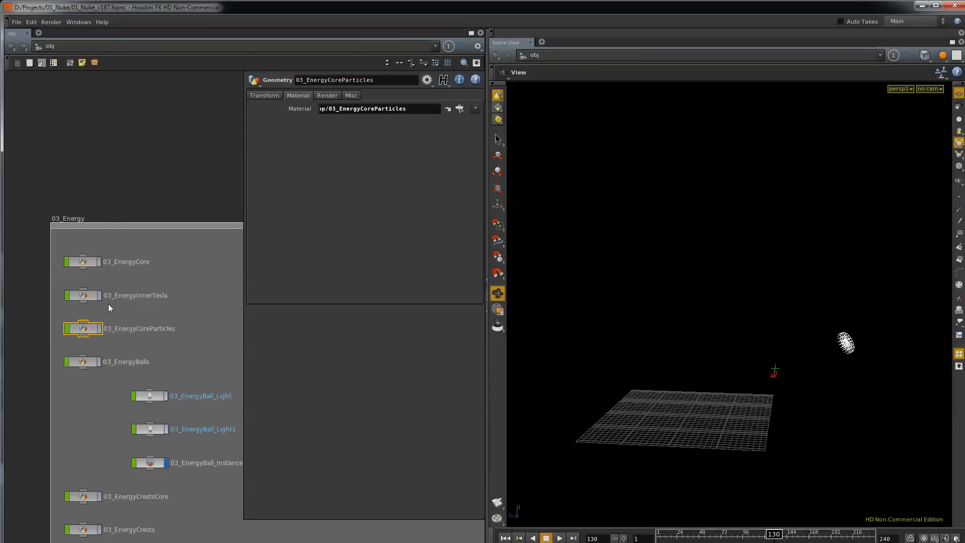
{"action": "double_click", "coordinate": [86, 296]}
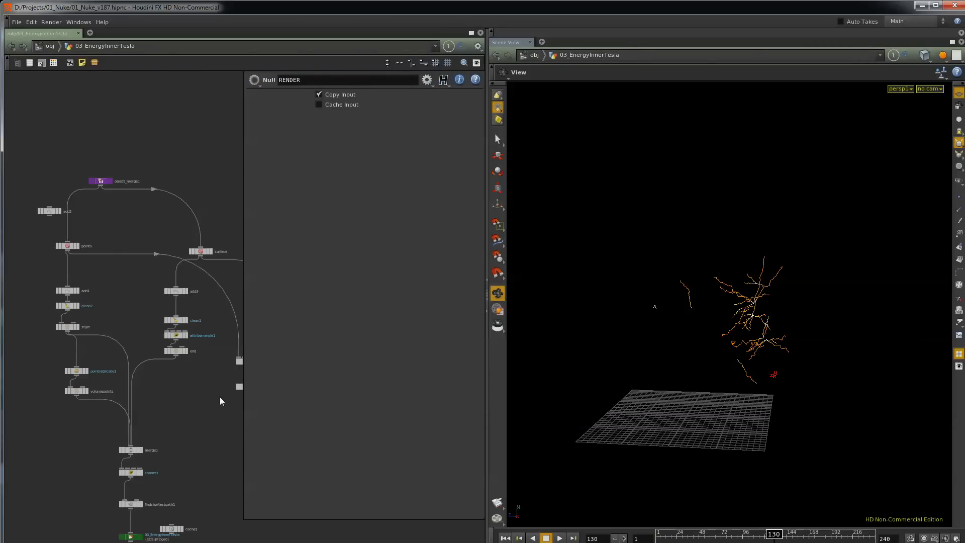
{"action": "left_click_drag", "start_coordinate": [745, 309], "coordinate": [690, 304]}
{"action": "right_click_drag", "start_coordinate": [690, 304], "coordinate": [852, 304]}
{"action": "left_click_drag", "start_coordinate": [851, 304], "coordinate": [577, 312]}
{"action": "left_click_drag", "start_coordinate": [614, 408], "coordinate": [760, 365]}
{"action": "scroll", "coordinate": [70, 254], "scroll_direction": "up", "scroll_amount": 3}
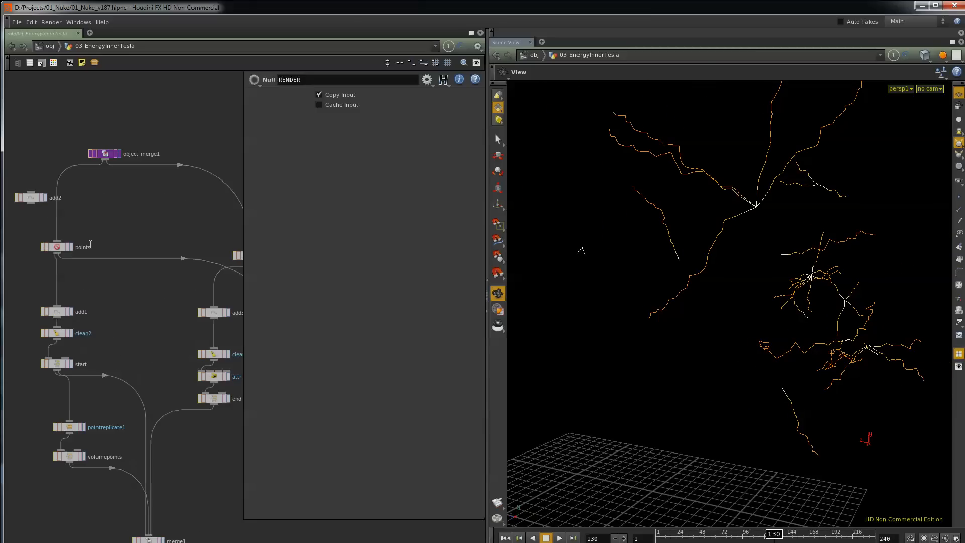
Step: Examine the spheres coming from object_merge1 in the viewport and the settings of the points delete node
{"action": "left_click_drag", "start_coordinate": [111, 153], "coordinate": [107, 155]}
{"action": "left_click", "coordinate": [107, 156]}
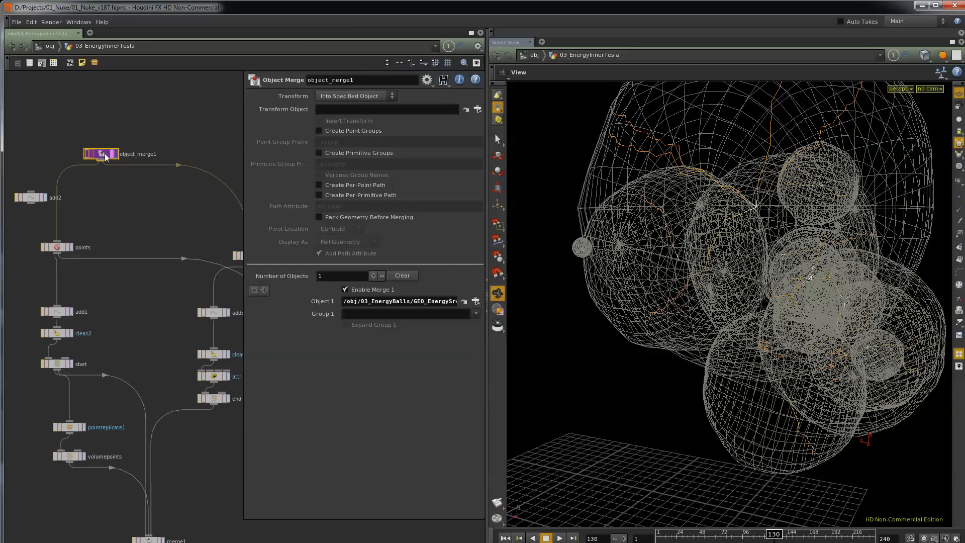
{"action": "left_click_drag", "start_coordinate": [889, 306], "coordinate": [743, 207]}
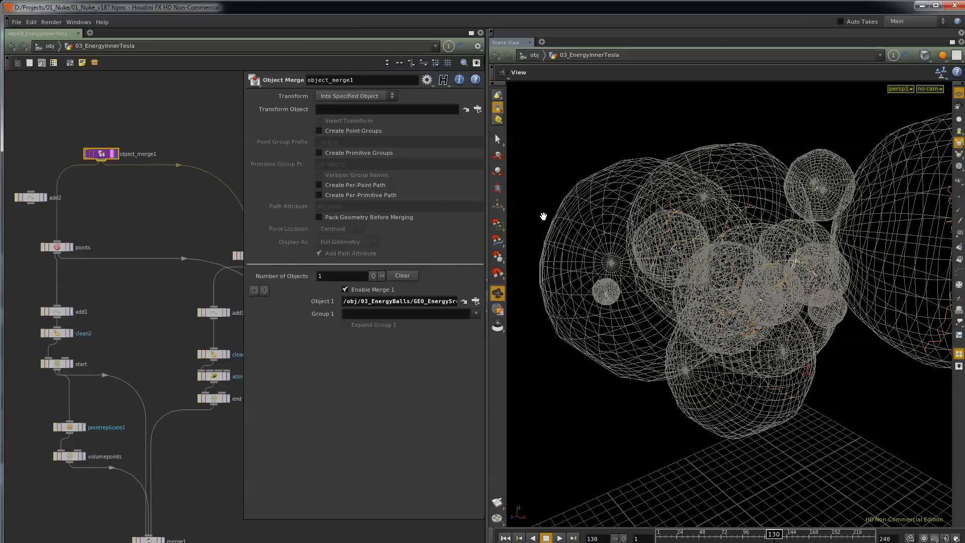
{"action": "left_click", "coordinate": [58, 246]}
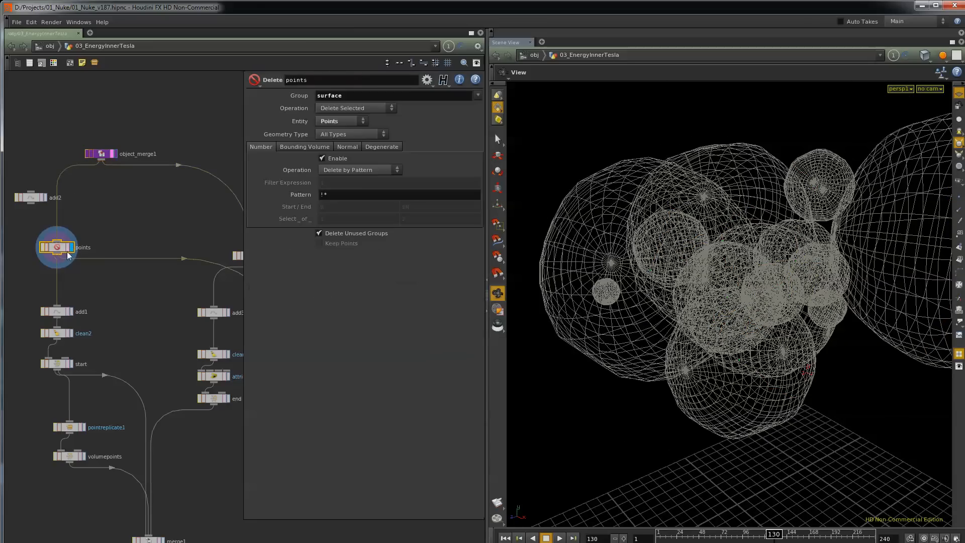
{"action": "left_click_drag", "start_coordinate": [668, 291], "coordinate": [637, 321]}
{"action": "right_click_drag", "start_coordinate": [637, 321], "coordinate": [680, 294]}
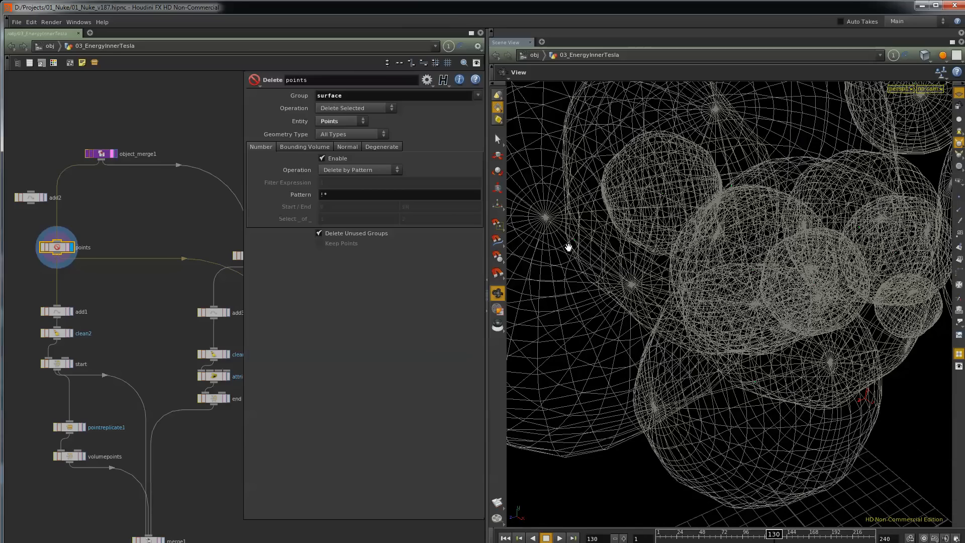
Step: Follow object_merge1's Object 1 reference into 03_EnergyBalls and display the GEO_EnergySrc_Out null
{"action": "left_click", "coordinate": [102, 155]}
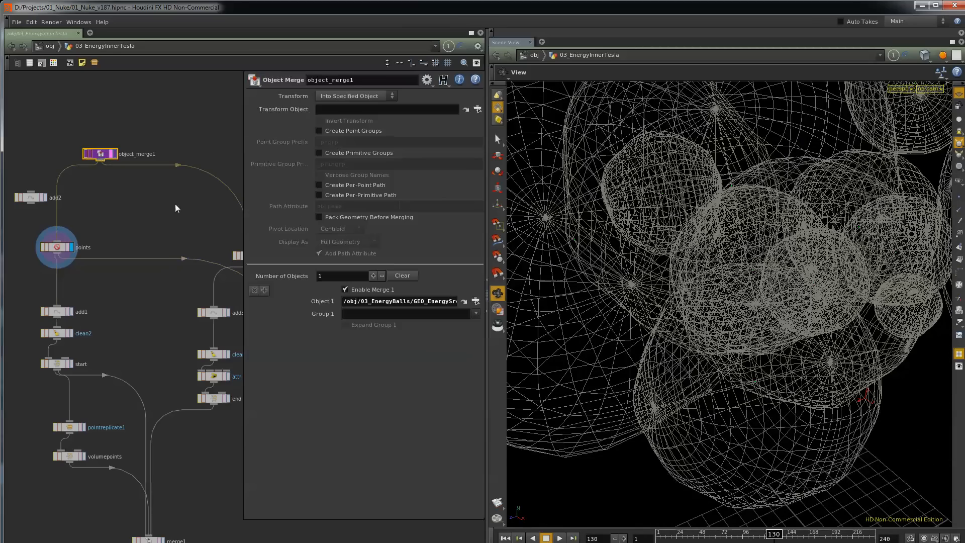
{"action": "left_click", "coordinate": [467, 306]}
{"action": "middle_click_drag", "start_coordinate": [205, 324], "coordinate": [82, 312]}
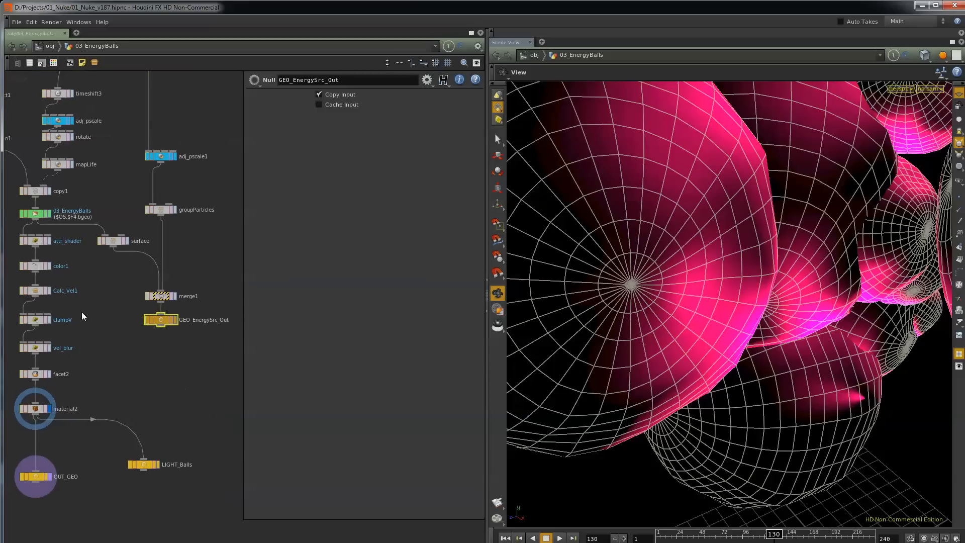
{"action": "left_click", "coordinate": [174, 322]}
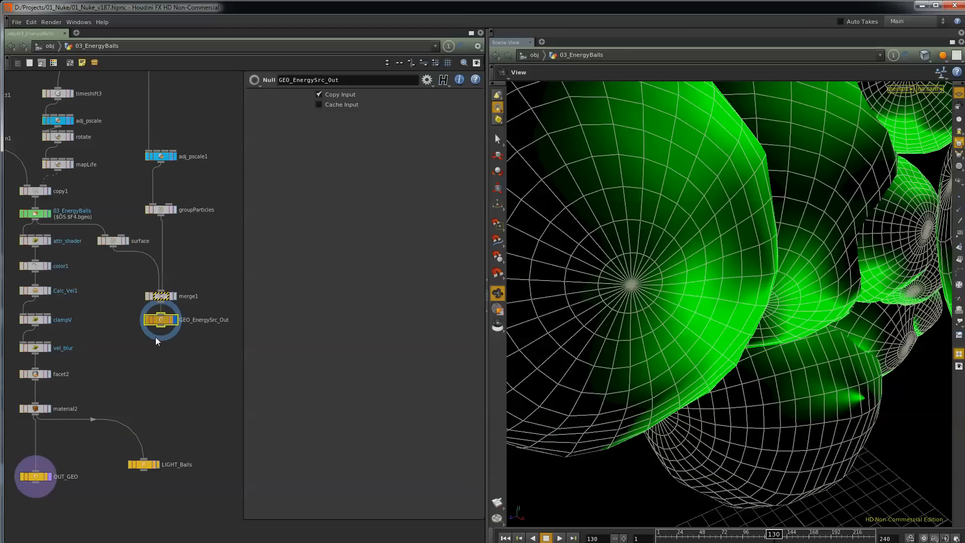
Step: Inspect the groupParticles node's points and the surface group branch, ending with GEO_EnergySrc_Out displayed again
{"action": "left_click", "coordinate": [173, 211]}
{"action": "left_click", "coordinate": [160, 209]}
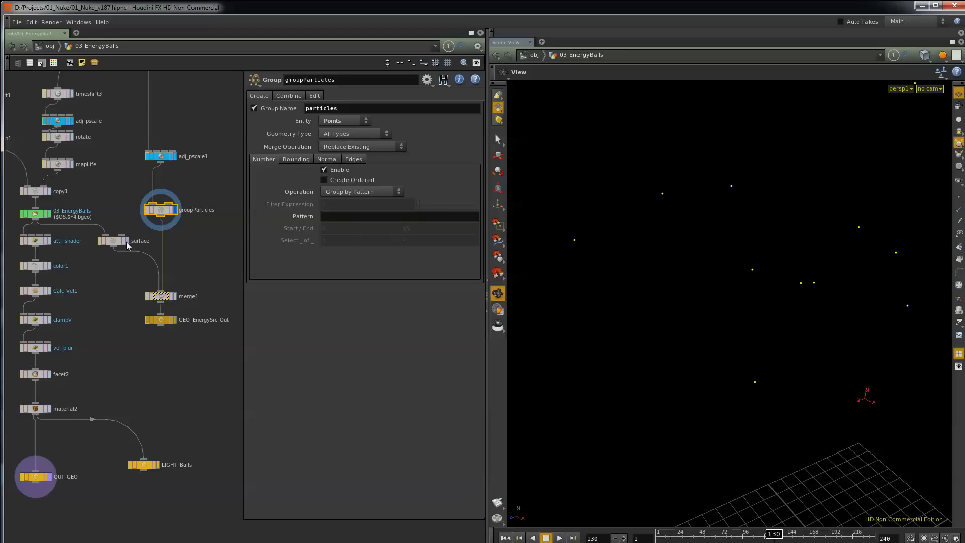
{"action": "left_click", "coordinate": [126, 242]}
{"action": "left_click", "coordinate": [174, 320]}
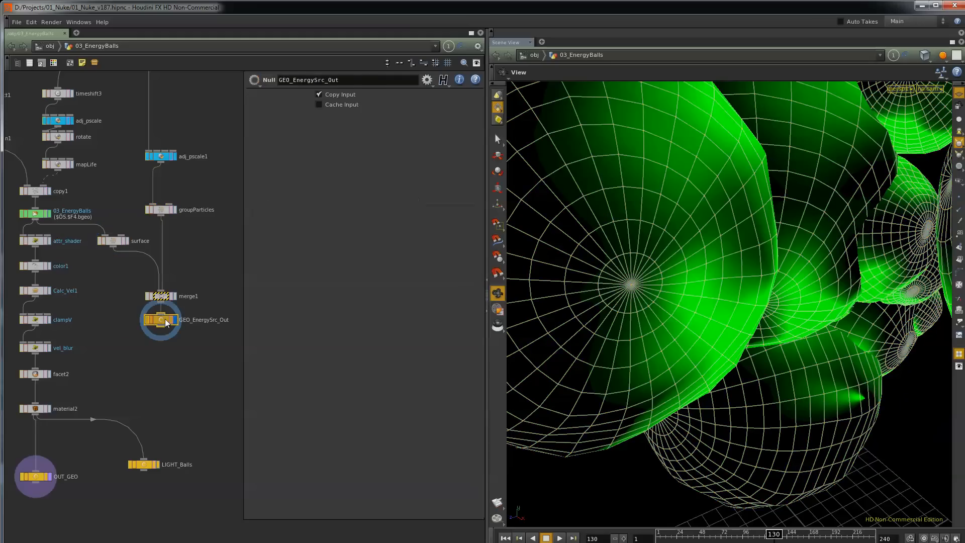
Step: Return to the 03_EnergyInnerTesla network, hide the parameters and display the surface delete node's geometry
{"action": "key", "text": "Return"}
{"action": "left_click", "coordinate": [49, 45]}
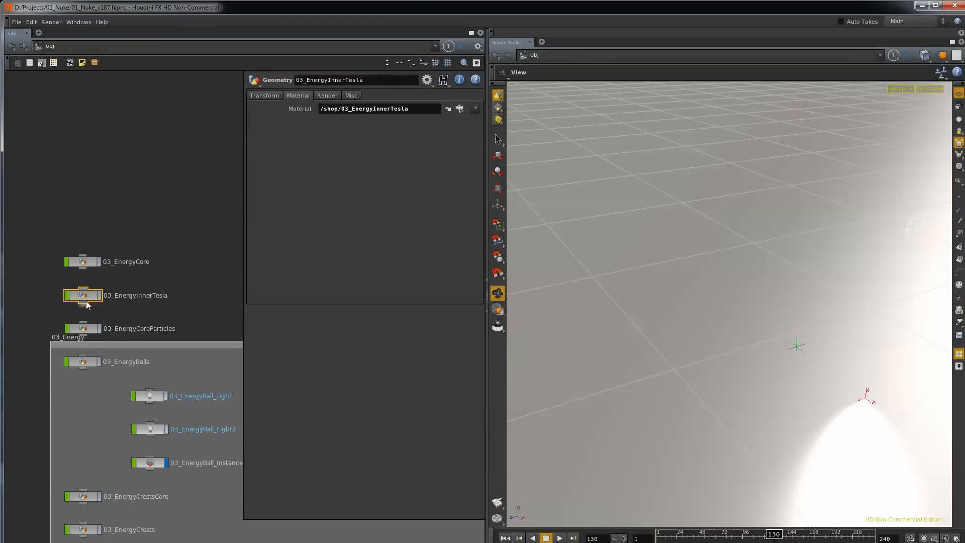
{"action": "left_click", "coordinate": [11, 46]}
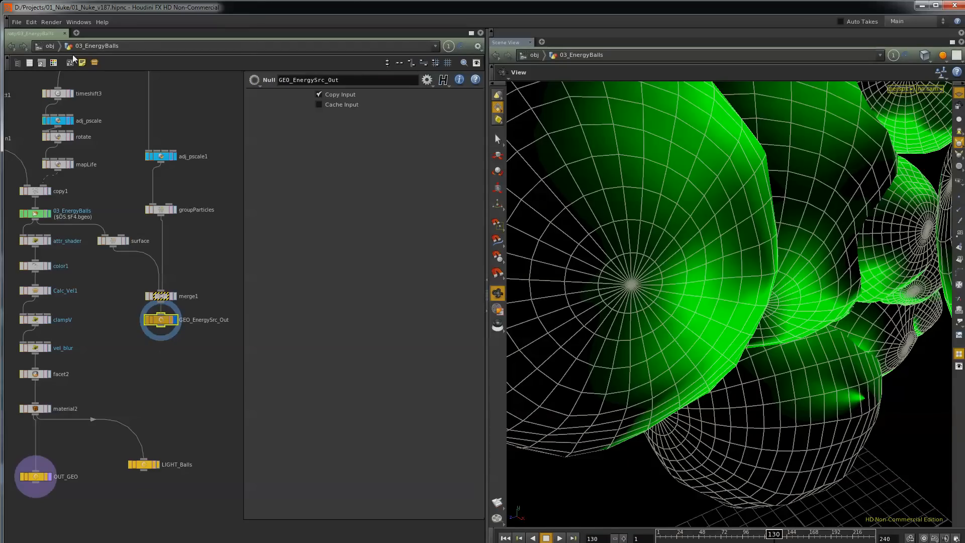
{"action": "left_click", "coordinate": [11, 47]}
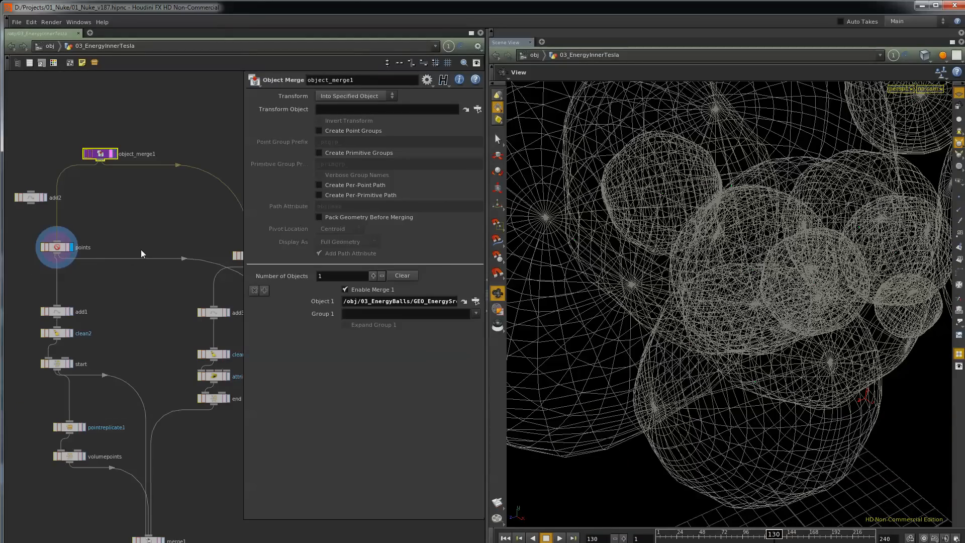
{"action": "key", "text": "p"}
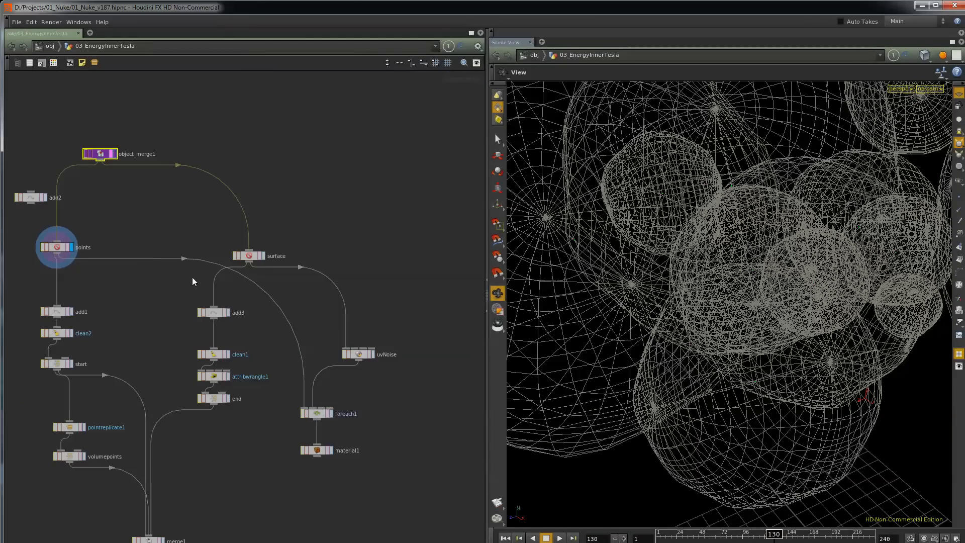
{"action": "left_click", "coordinate": [263, 256]}
{"action": "left_click", "coordinate": [250, 255]}
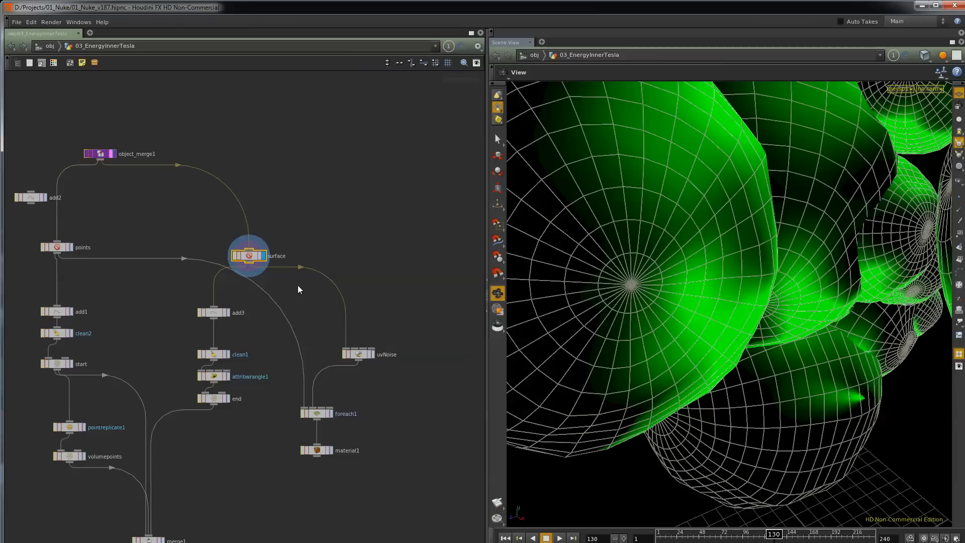
Step: Display the add1 node's points, show its parameters and check the node info of add1 and points
{"action": "left_click", "coordinate": [71, 312]}
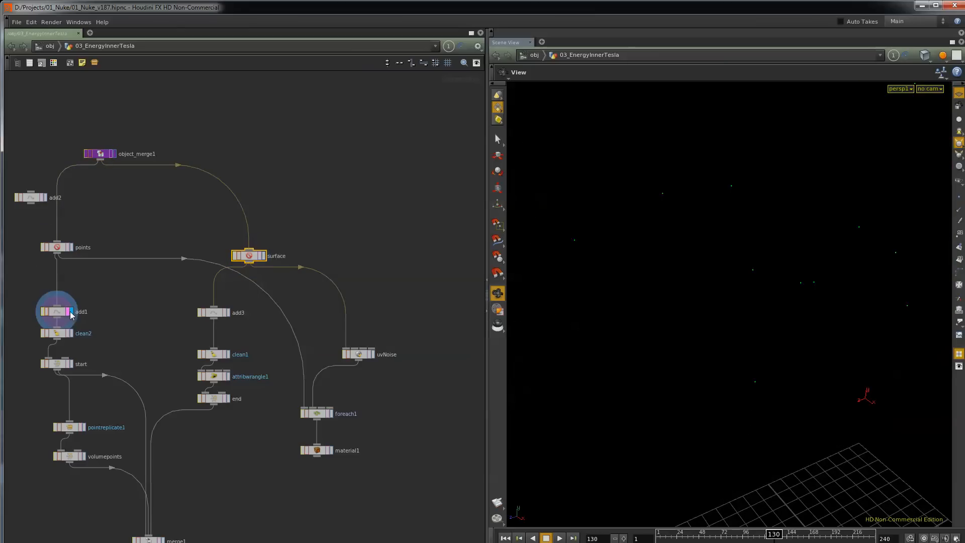
{"action": "left_click", "coordinate": [58, 315]}
{"action": "key", "text": "p"}
{"action": "middle_click", "coordinate": [58, 316]}
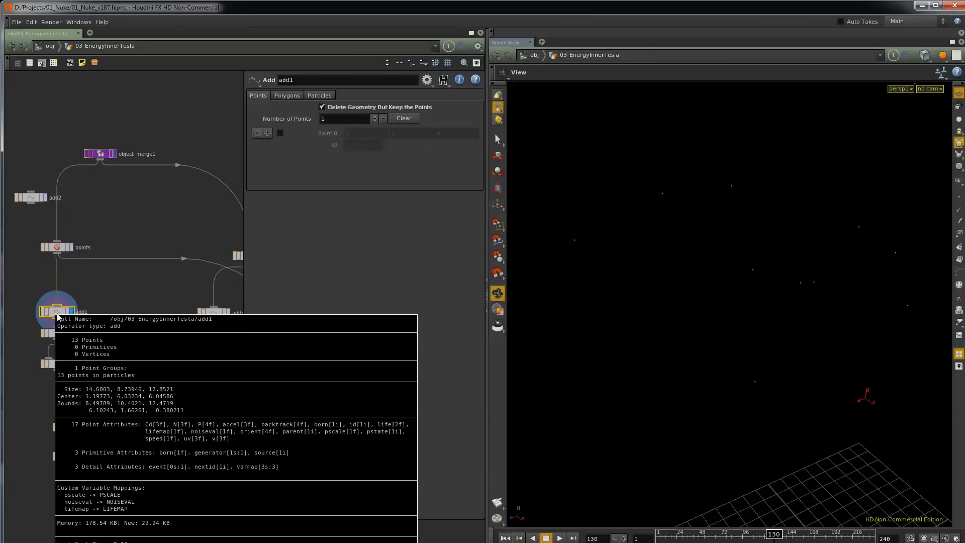
{"action": "middle_click", "coordinate": [56, 251]}
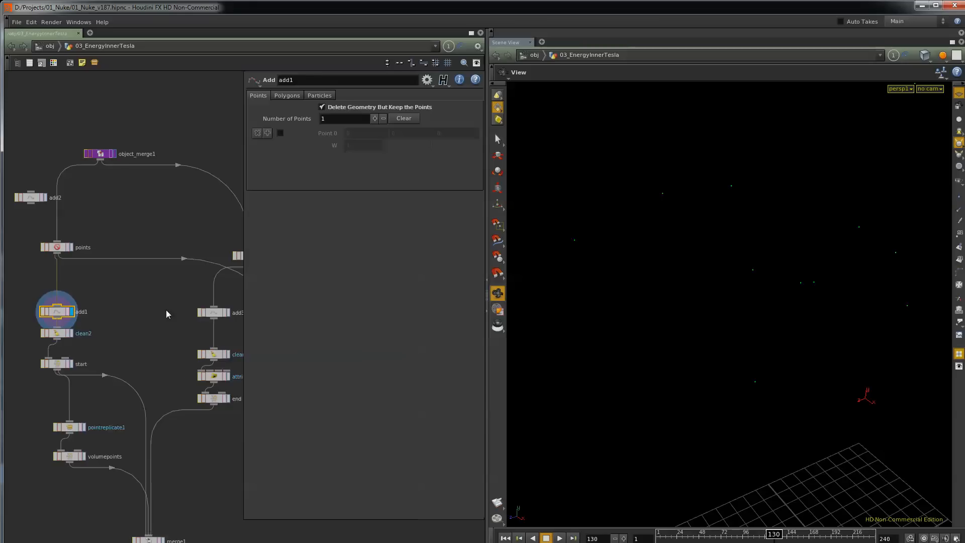
Step: Hide the parameters and display the output of the start group node below clean2
{"action": "middle_click_drag", "start_coordinate": [167, 310], "coordinate": [91, 301]}
{"action": "middle_click", "coordinate": [173, 243]}
{"action": "middle_click_drag", "start_coordinate": [32, 333], "coordinate": [0, 328]}
{"action": "middle_click_drag", "start_coordinate": [127, 381], "coordinate": [238, 378]}
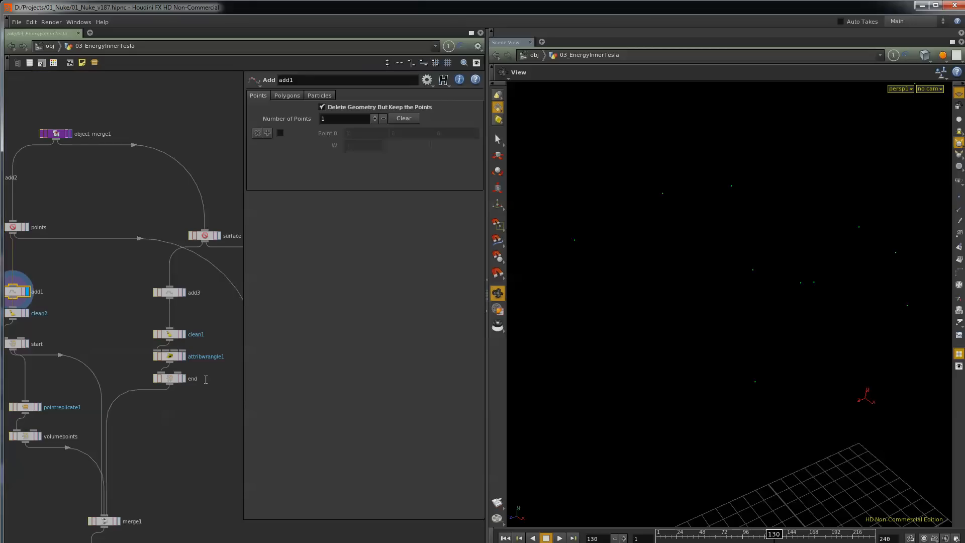
{"action": "key", "text": "p"}
{"action": "middle_click_drag", "start_coordinate": [68, 333], "coordinate": [138, 345]}
{"action": "scroll", "coordinate": [113, 349], "scroll_direction": "up", "scroll_amount": 2}
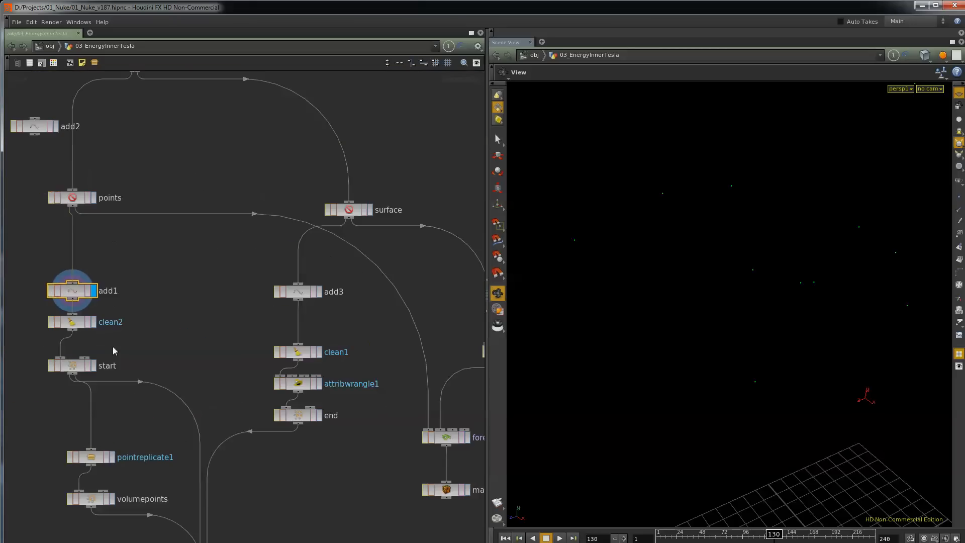
{"action": "left_click", "coordinate": [94, 366]}
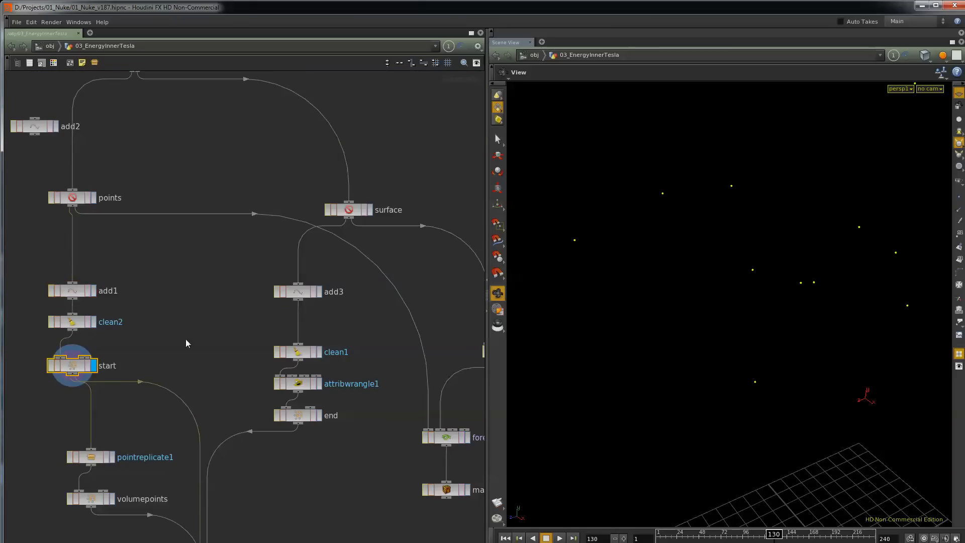
Step: Display the scattered points of pointreplicate1, the volumepoints group and merge1 in turn
{"action": "middle_click_drag", "start_coordinate": [185, 338], "coordinate": [188, 270]}
{"action": "middle_click_drag", "start_coordinate": [154, 350], "coordinate": [152, 299]}
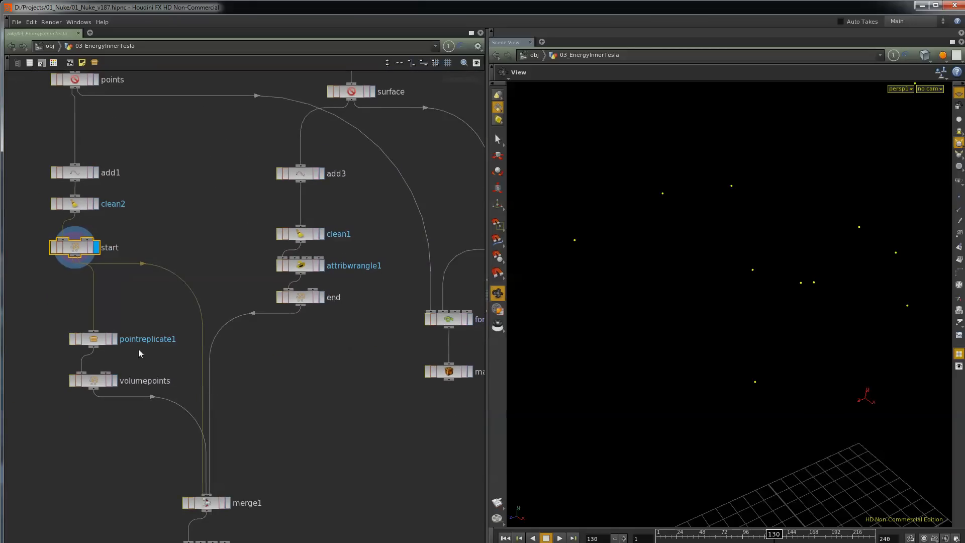
{"action": "left_click", "coordinate": [114, 340]}
{"action": "left_click", "coordinate": [95, 339]}
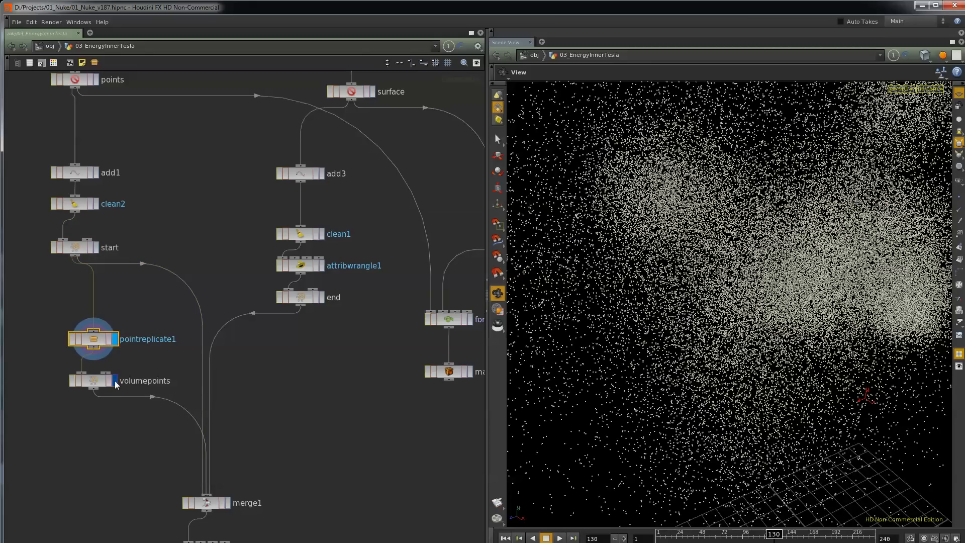
{"action": "left_click", "coordinate": [114, 380]}
{"action": "middle_click_drag", "start_coordinate": [138, 452], "coordinate": [121, 401]}
{"action": "left_click", "coordinate": [212, 453]}
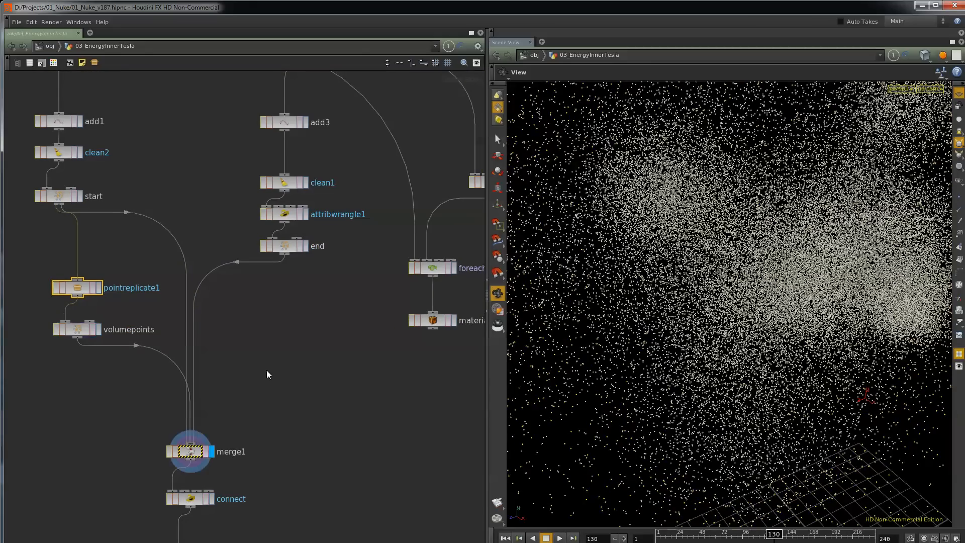
Step: Display the end group node's points and trace the branches feeding merge1 down to the nodes below it
{"action": "left_click", "coordinate": [291, 261]}
{"action": "left_click", "coordinate": [267, 262]}
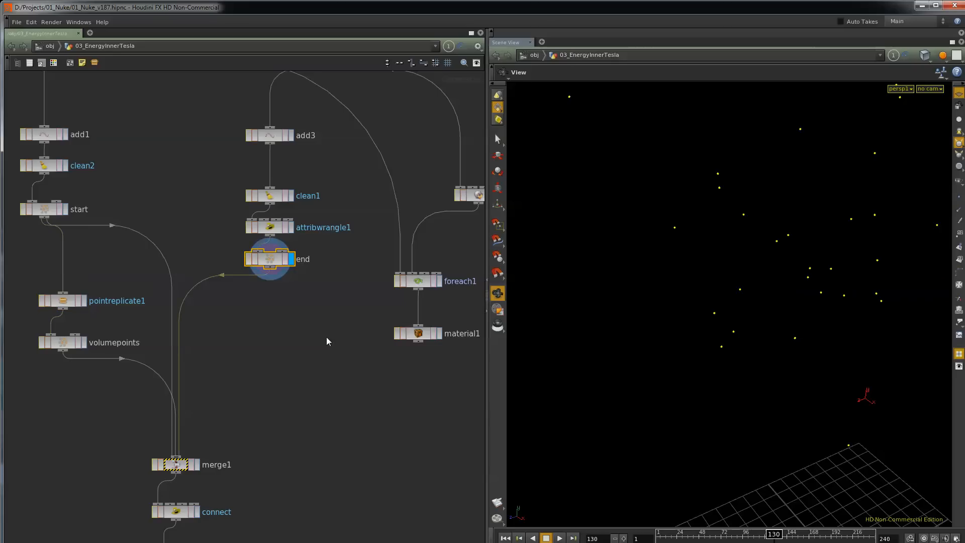
{"action": "middle_click_drag", "start_coordinate": [286, 351], "coordinate": [148, 408]}
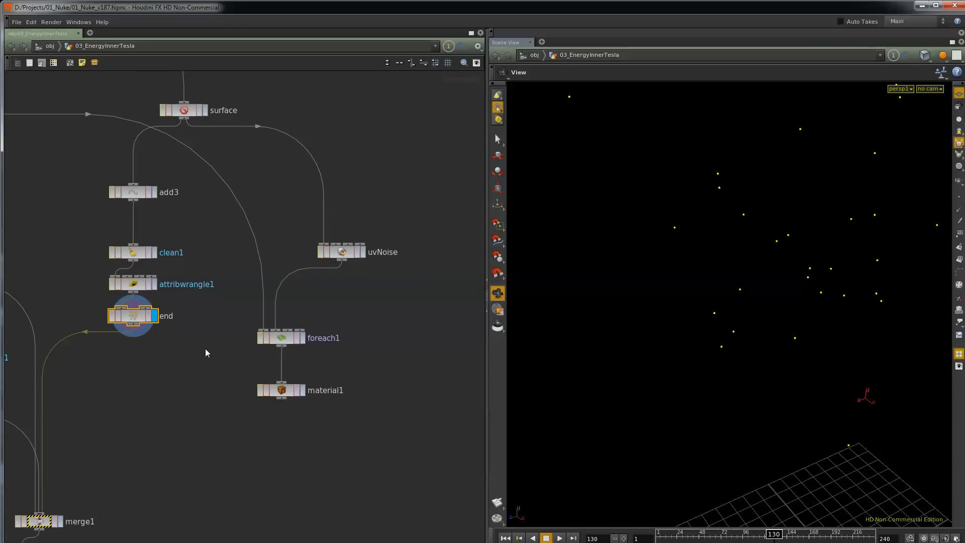
{"action": "middle_click_drag", "start_coordinate": [157, 412], "coordinate": [257, 173]}
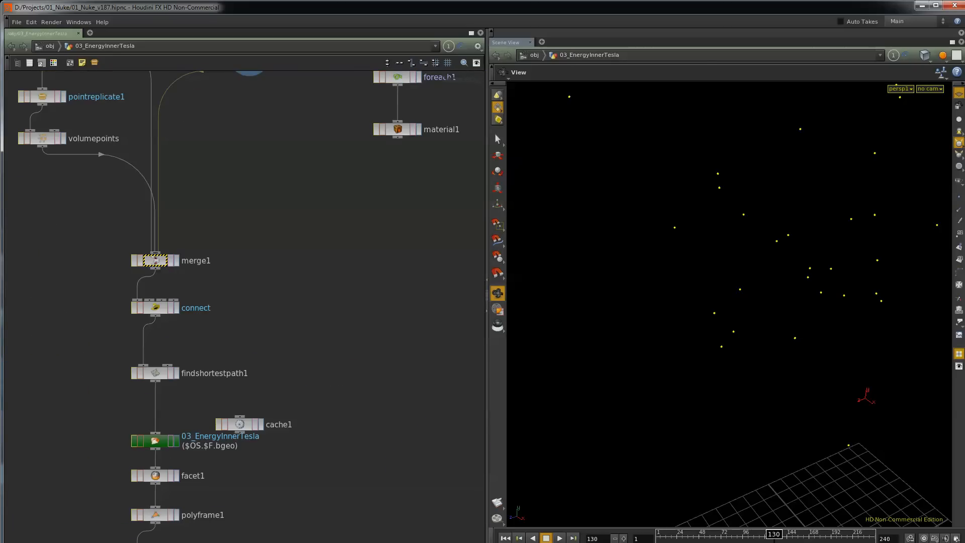
{"action": "middle_click_drag", "start_coordinate": [350, 265], "coordinate": [367, 370]}
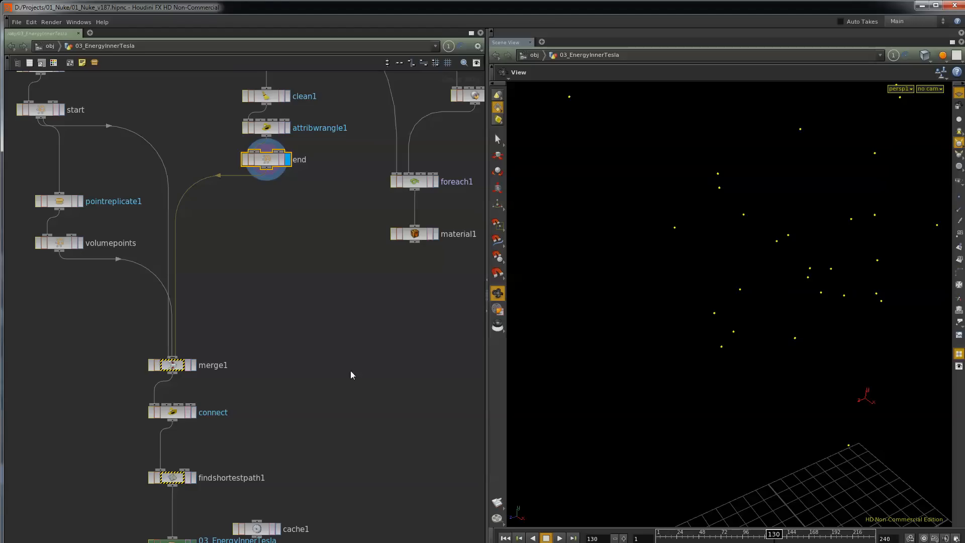
{"action": "middle_click_drag", "start_coordinate": [217, 390], "coordinate": [216, 244]}
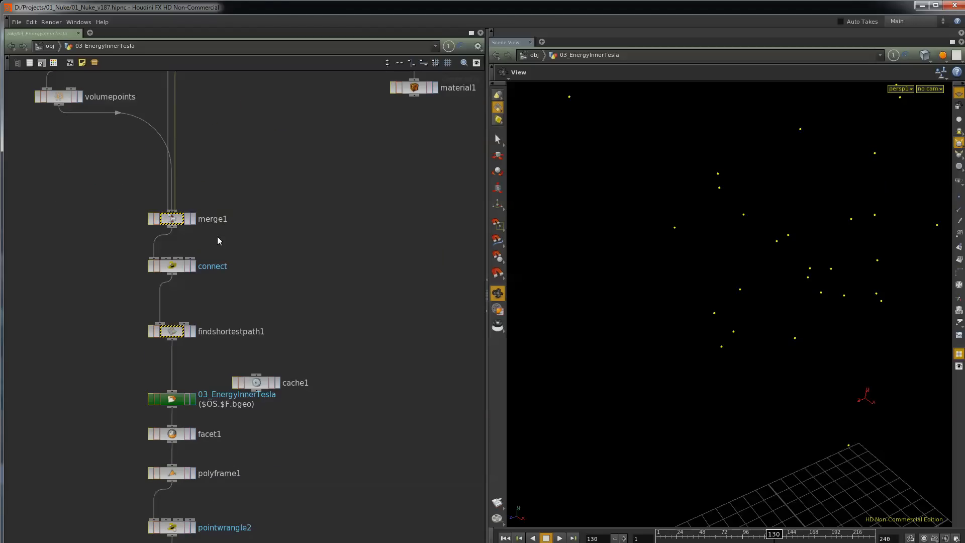
Step: Display merge1 and then the connect wrangle, and review the connect node's VEXpression code
{"action": "left_click", "coordinate": [193, 221]}
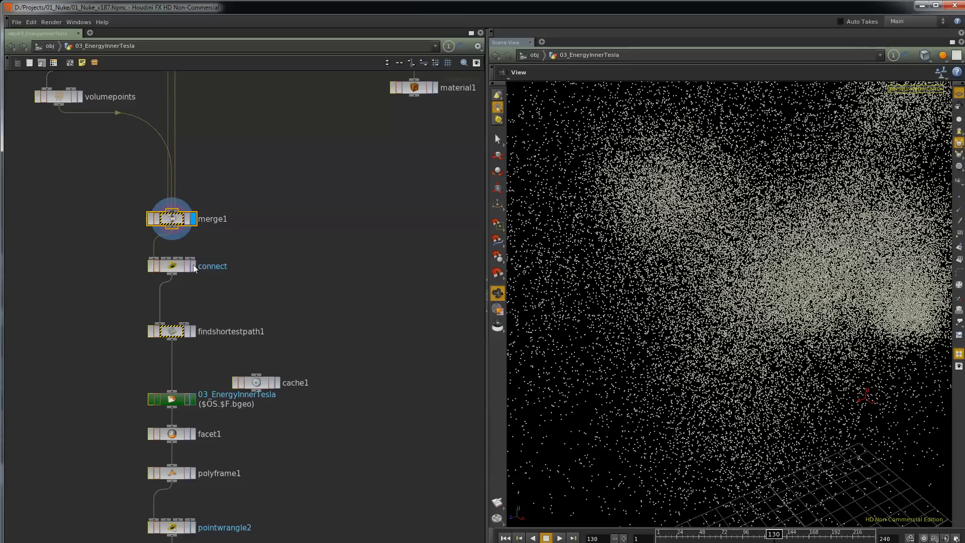
{"action": "middle_click_drag", "start_coordinate": [194, 268], "coordinate": [191, 320]}
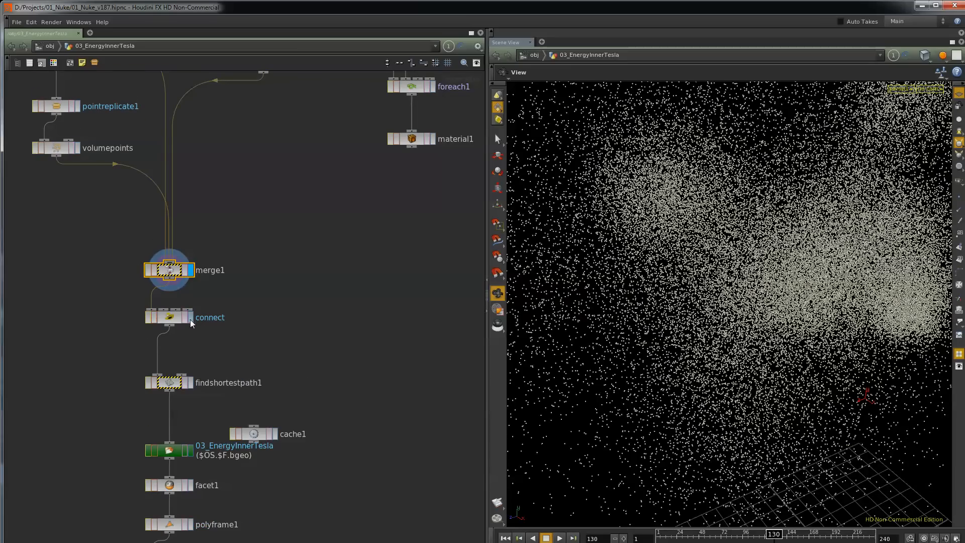
{"action": "left_click", "coordinate": [191, 319]}
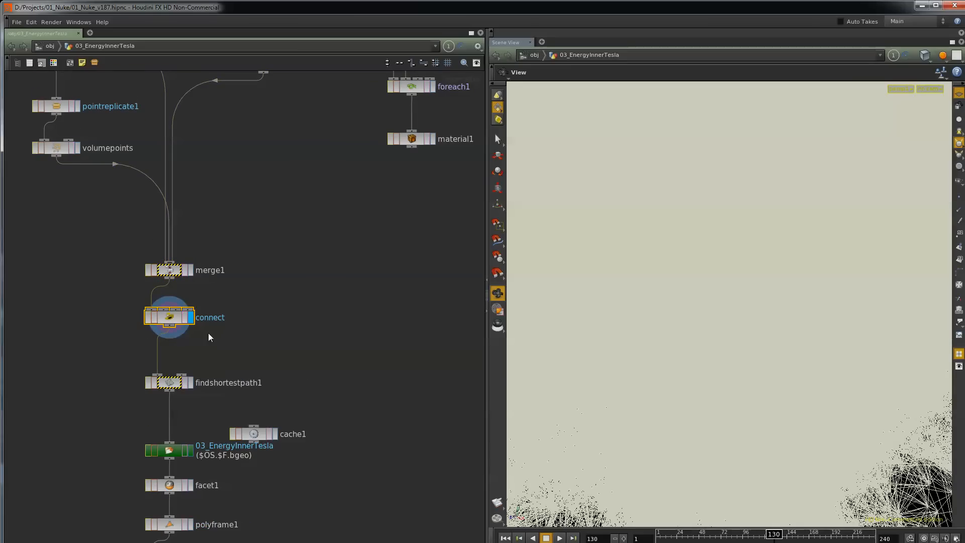
{"action": "key", "text": "p"}
{"action": "key", "text": "p"}
{"action": "key", "text": "p"}
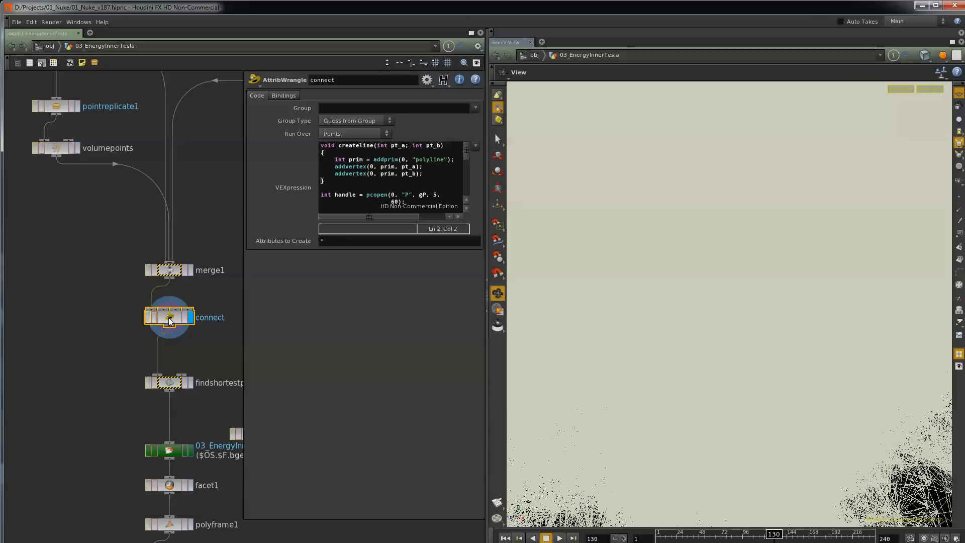
{"action": "key", "text": "p"}
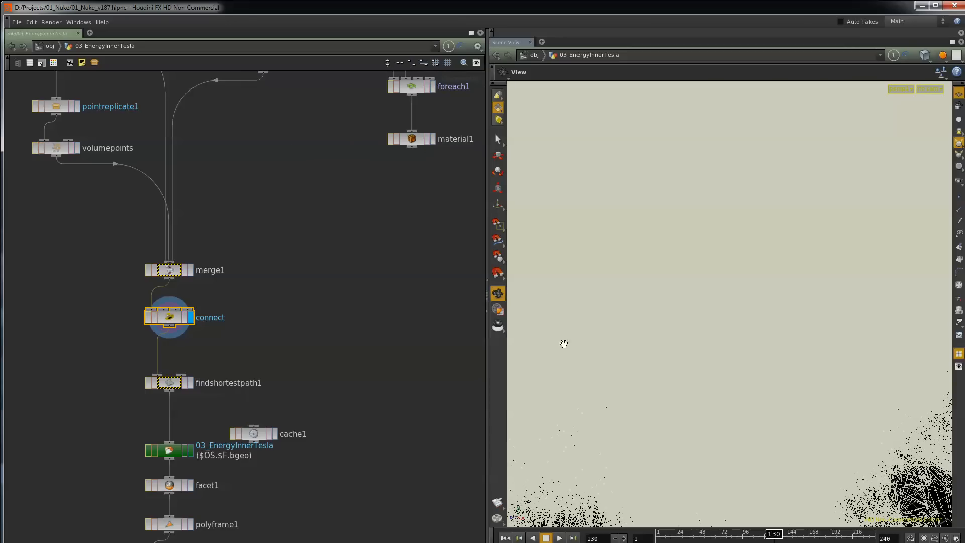
Step: View the connect node's whole line web from a distance, and display the paths from findshortestpath1
{"action": "right_click_drag", "start_coordinate": [804, 329], "coordinate": [630, 394]}
{"action": "left_click_drag", "start_coordinate": [630, 395], "coordinate": [611, 382]}
{"action": "scroll", "coordinate": [258, 327], "scroll_direction": "down", "scroll_amount": 4}
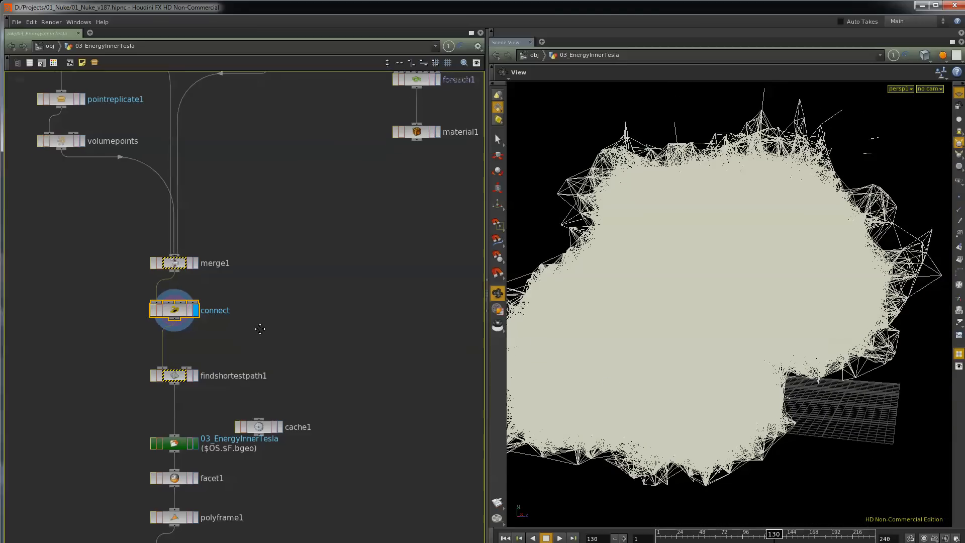
{"action": "left_click", "coordinate": [180, 321]}
{"action": "left_click", "coordinate": [196, 322]}
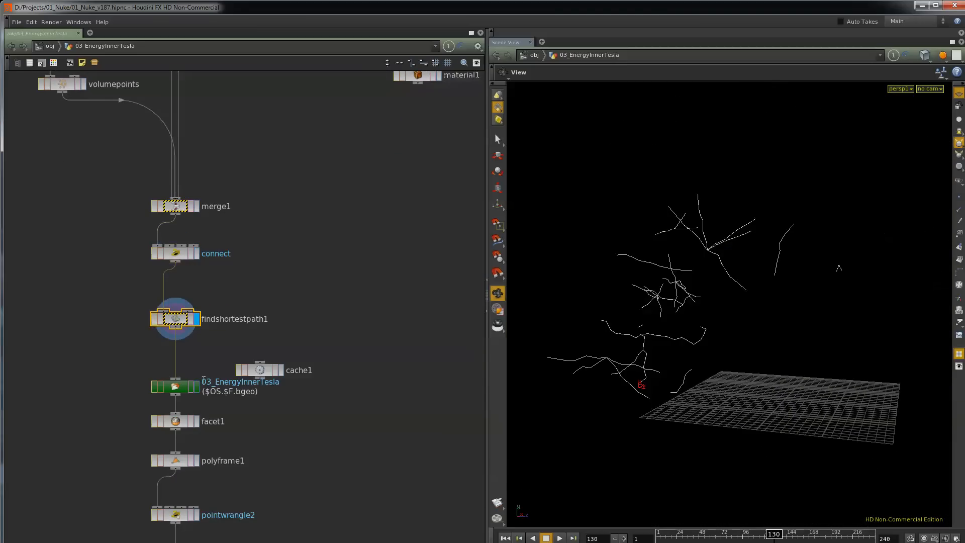
Step: Show the findshortestpath1 parameters, and display the points and settings of the start group node
{"action": "key", "text": "p"}
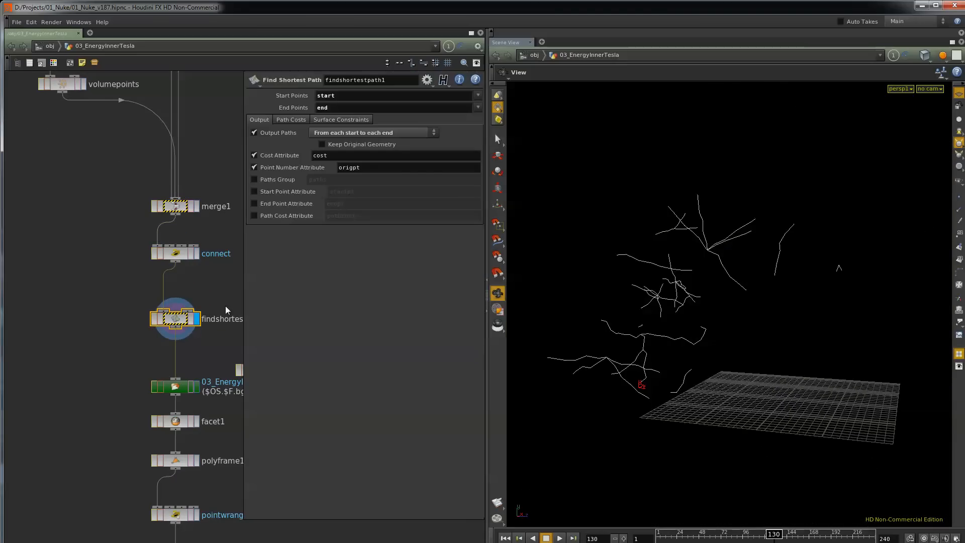
{"action": "middle_click_drag", "start_coordinate": [192, 294], "coordinate": [142, 330]}
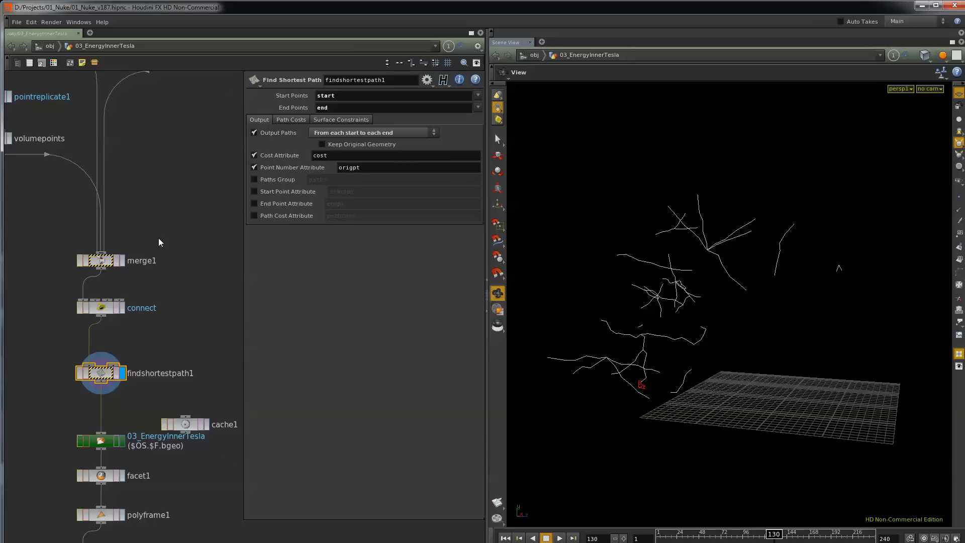
{"action": "middle_click_drag", "start_coordinate": [138, 204], "coordinate": [189, 362]}
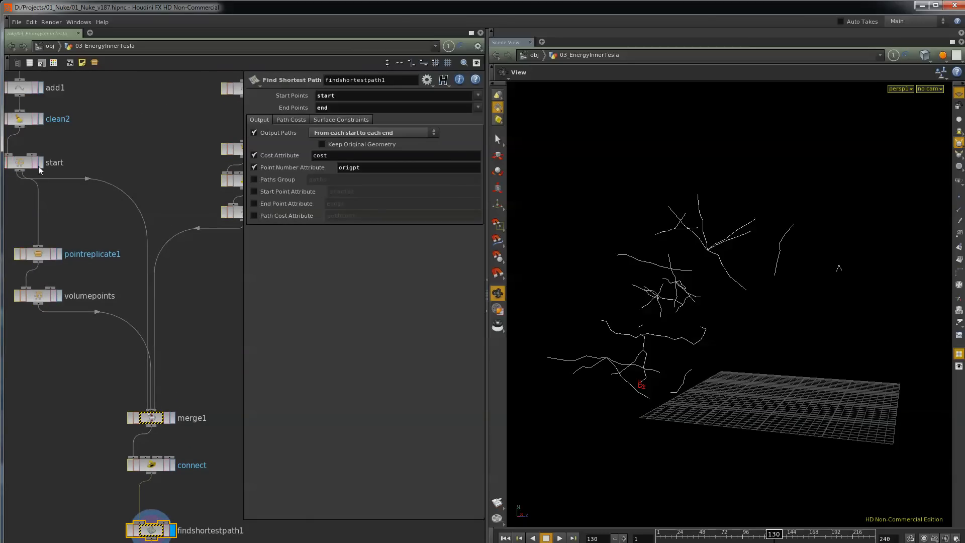
{"action": "left_click", "coordinate": [40, 162]}
{"action": "left_click", "coordinate": [26, 166]}
Step: Display the end group node's points and review the VEXpression of attribwrangle1 above it
{"action": "middle_click_drag", "start_coordinate": [219, 335], "coordinate": [69, 340]}
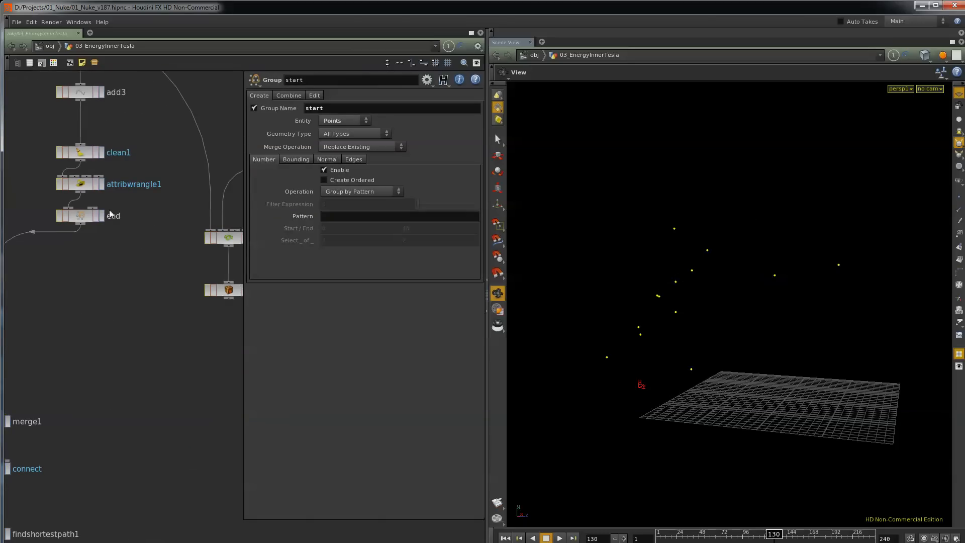
{"action": "left_click", "coordinate": [100, 217]}
{"action": "left_click", "coordinate": [81, 217]}
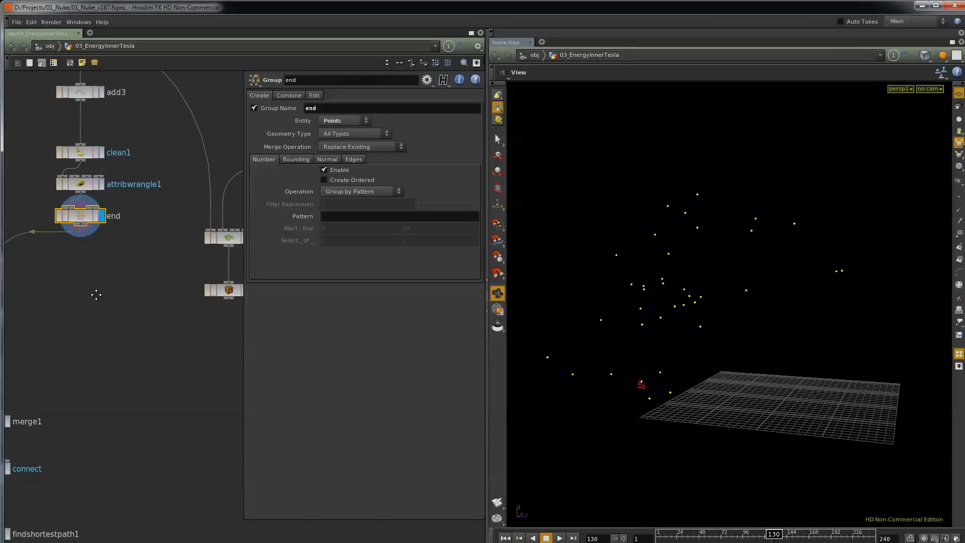
{"action": "middle_click_drag", "start_coordinate": [99, 155], "coordinate": [113, 247]}
{"action": "left_click", "coordinate": [96, 278]}
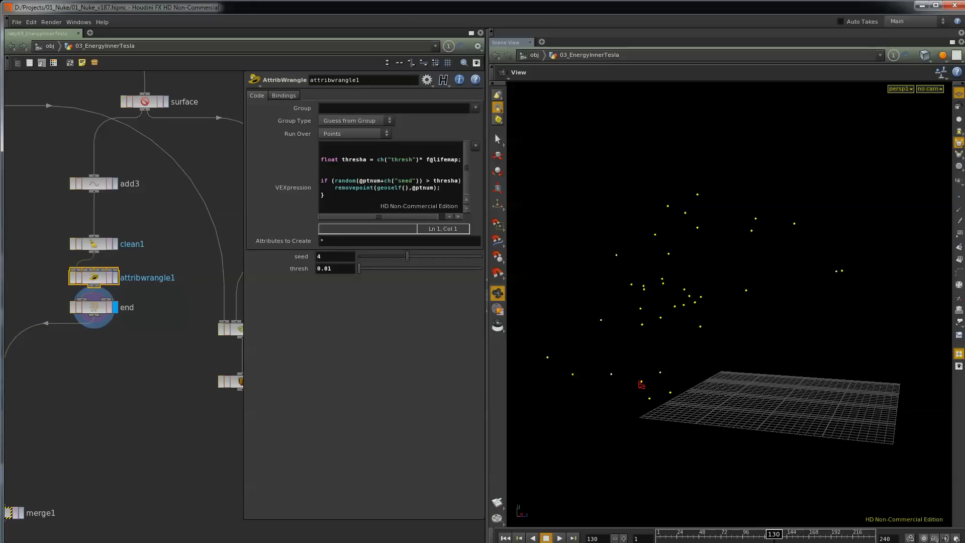
Step: Move the timeline to frame 139, and display the volumepoints group and merge1
{"action": "mouse_move", "coordinate": [774, 536]}
{"action": "left_mouse_down"}
{"action": "mouse_move", "coordinate": [749, 536]}
{"action": "mouse_move", "coordinate": [828, 536]}
{"action": "mouse_move", "coordinate": [767, 536]}
{"action": "mouse_move", "coordinate": [781, 536]}
{"action": "left_mouse_up"}
{"action": "middle_click_drag", "start_coordinate": [144, 482], "coordinate": [291, 363]}
{"action": "left_click", "coordinate": [60, 292]}
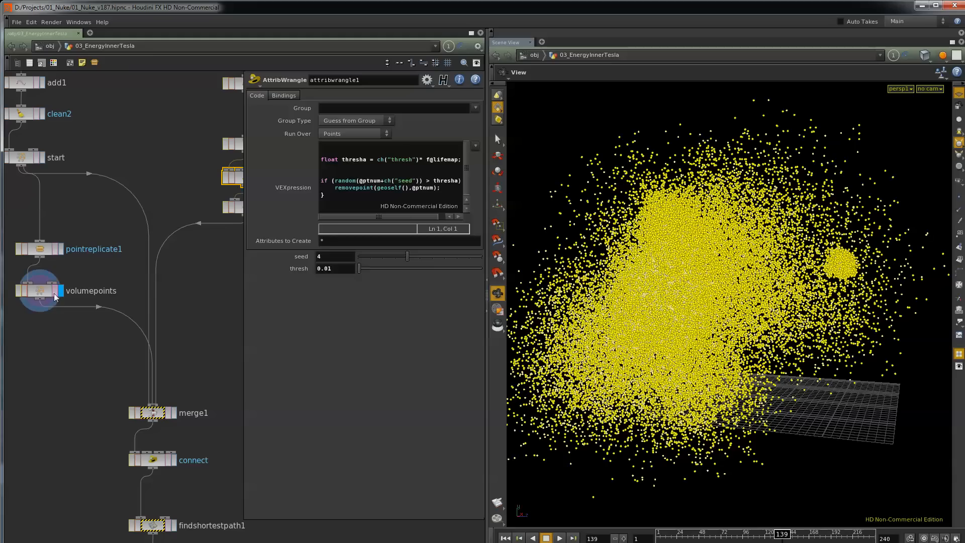
{"action": "left_click", "coordinate": [47, 295]}
{"action": "left_click", "coordinate": [174, 413]}
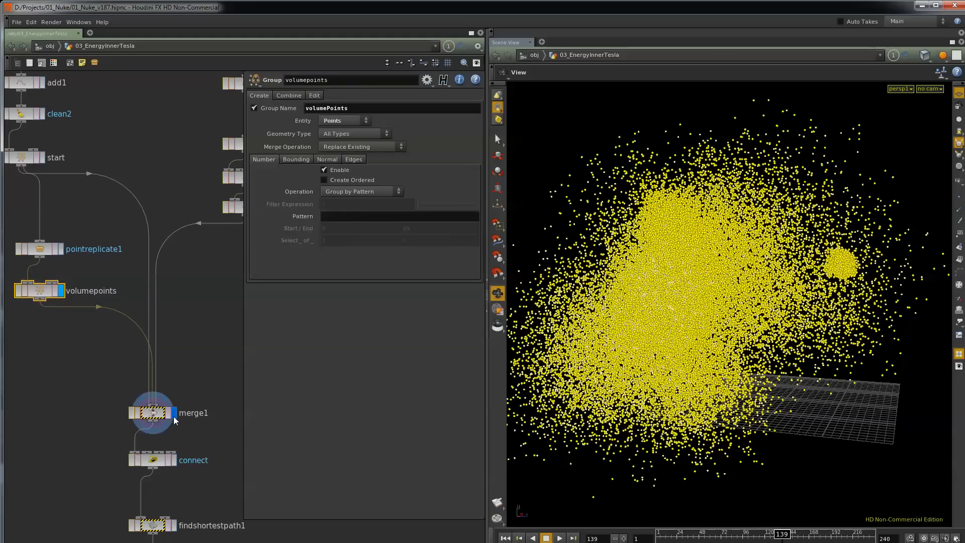
Step: Display the connect wrangle's line web, and the resulting paths of findshortestpath1 with its parameters
{"action": "left_click", "coordinate": [174, 460]}
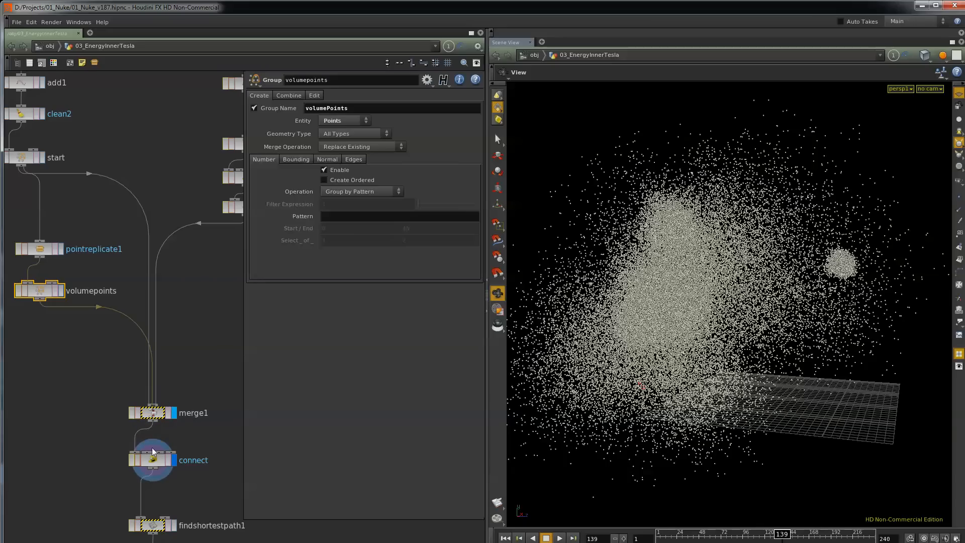
{"action": "left_click", "coordinate": [154, 460]}
{"action": "middle_click_drag", "start_coordinate": [172, 525], "coordinate": [172, 438]}
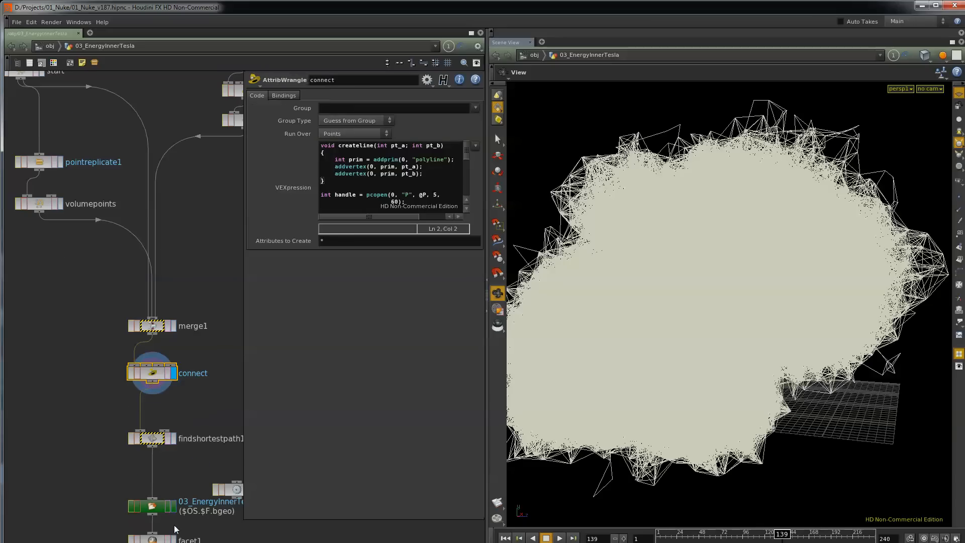
{"action": "left_click", "coordinate": [152, 439]}
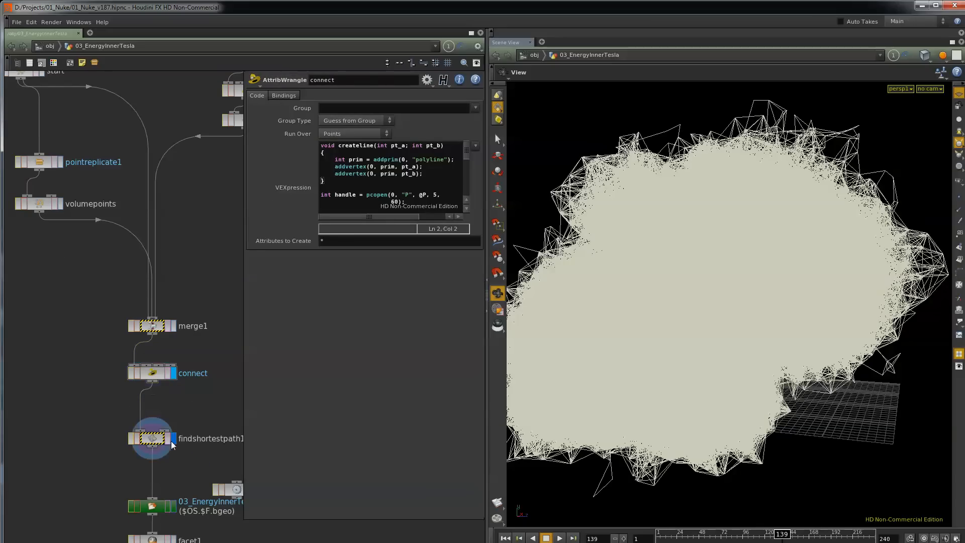
{"action": "left_click", "coordinate": [174, 438]}
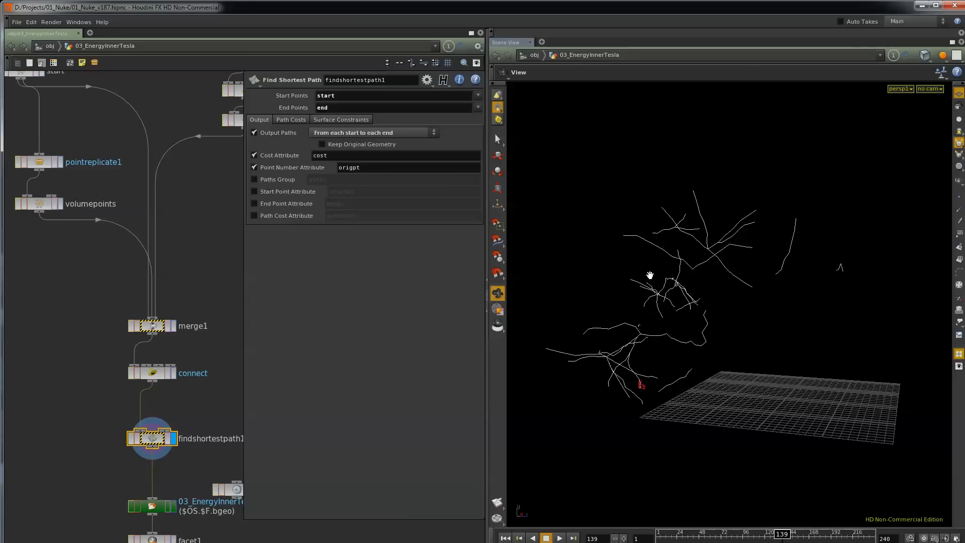
Step: Review the 03_EnergyInnerTesla file cache settings, and display facet1, polyframe1 and pointwrangle2 in turn
{"action": "middle_click_drag", "start_coordinate": [205, 376], "coordinate": [166, 187]}
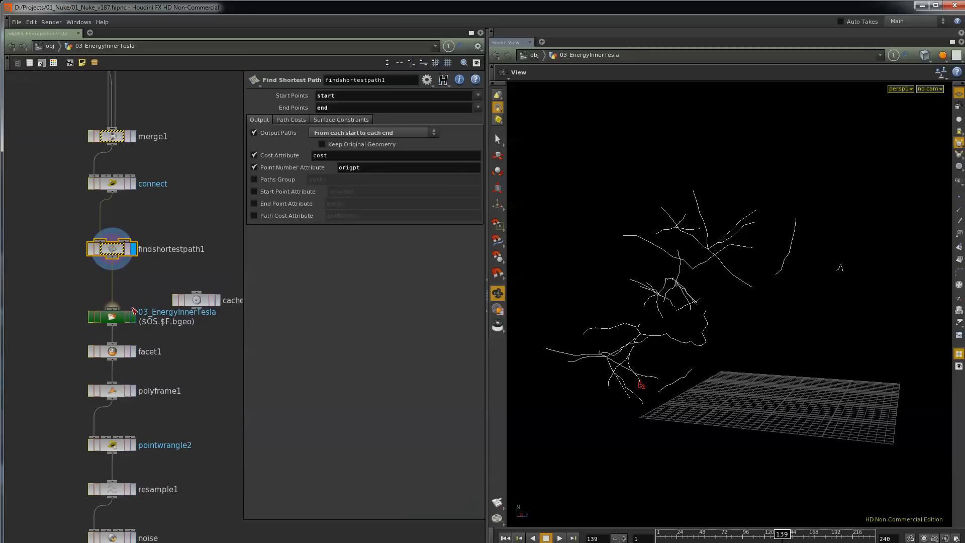
{"action": "left_click", "coordinate": [113, 316]}
{"action": "left_click", "coordinate": [123, 353]}
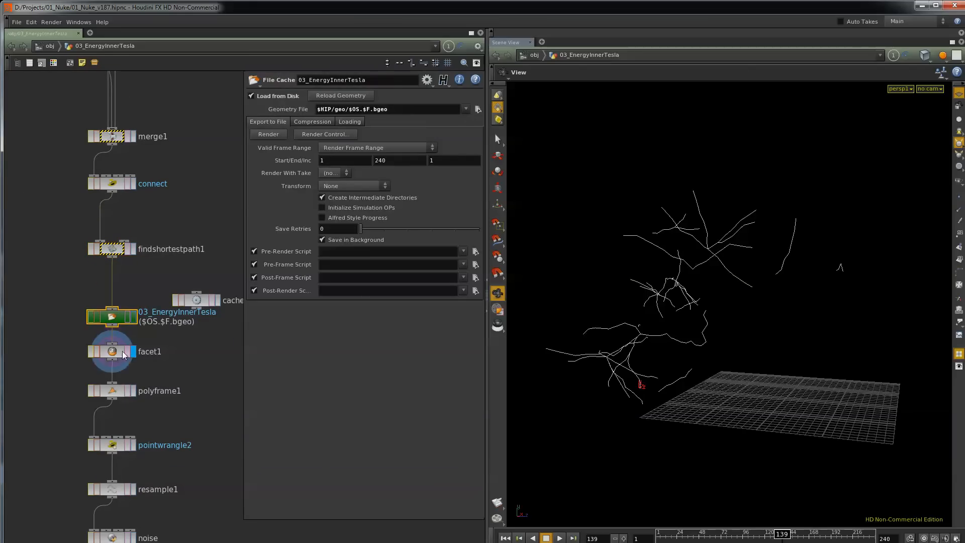
{"action": "middle_click_drag", "start_coordinate": [188, 392], "coordinate": [191, 317]}
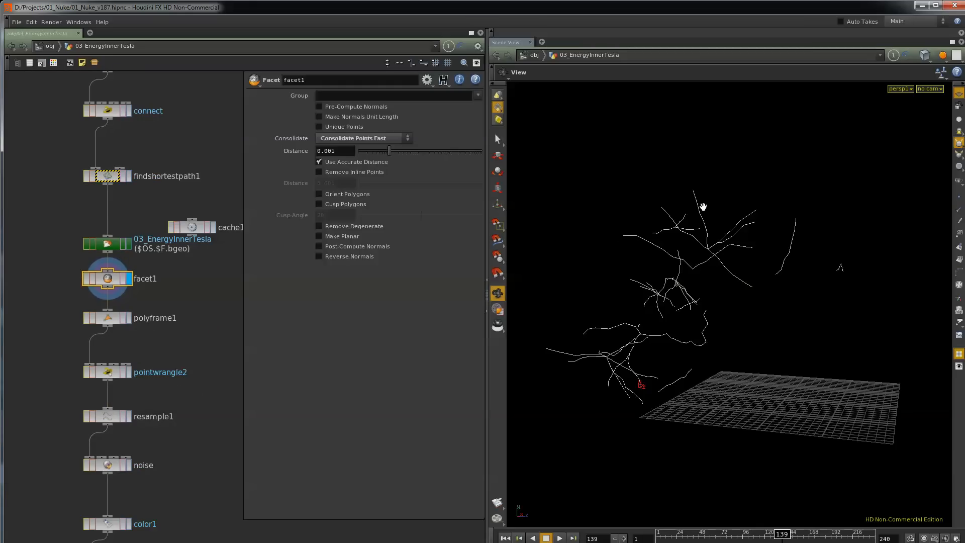
{"action": "left_click", "coordinate": [128, 321]}
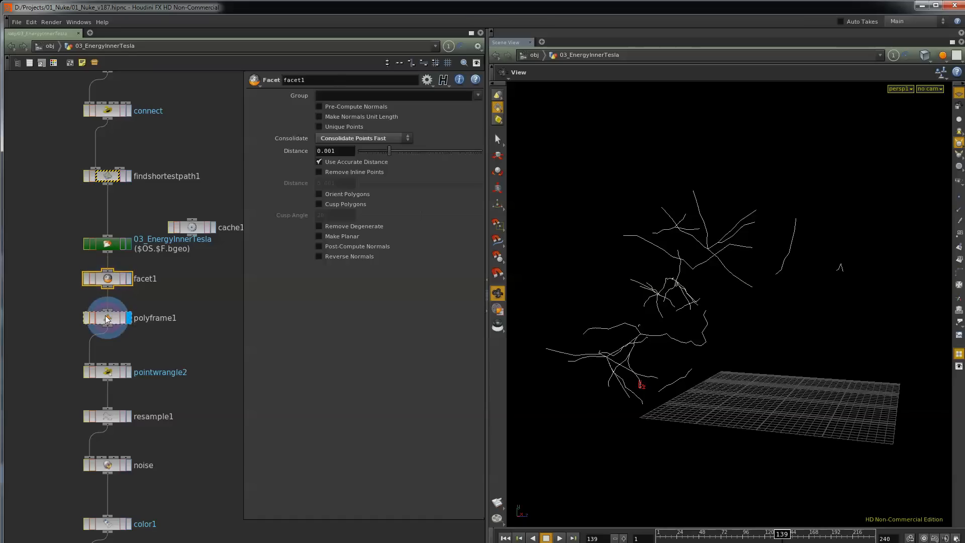
{"action": "left_click", "coordinate": [107, 373]}
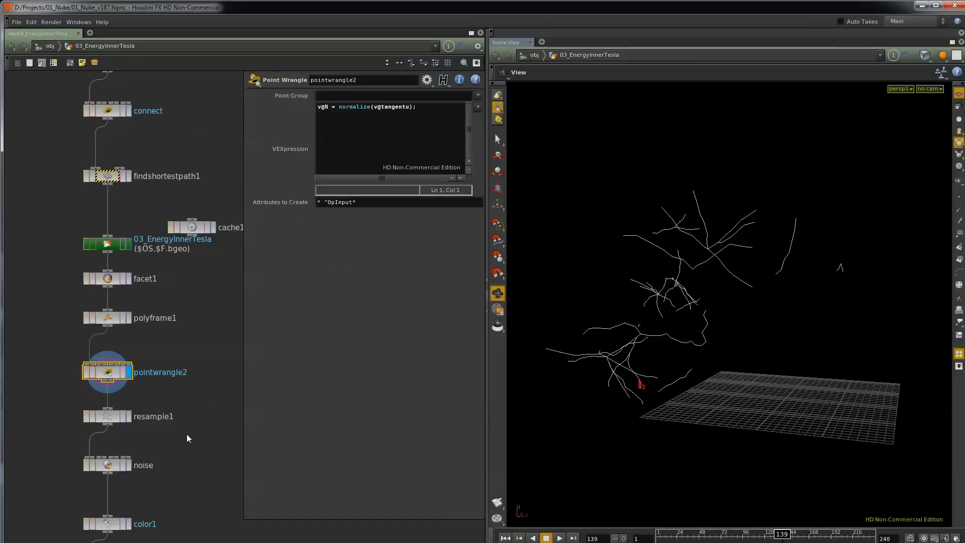
Step: Rename the pointwrangle2 node below polyframe1 to attr_N
{"action": "middle_click_drag", "start_coordinate": [183, 448], "coordinate": [166, 308]}
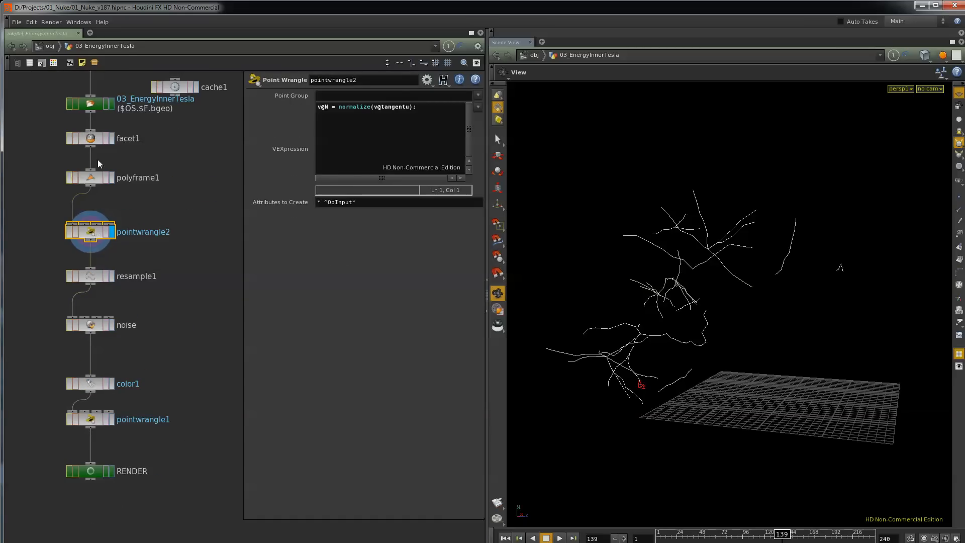
{"action": "double_click", "coordinate": [126, 232]}
{"action": "type", "text": "attr N"}
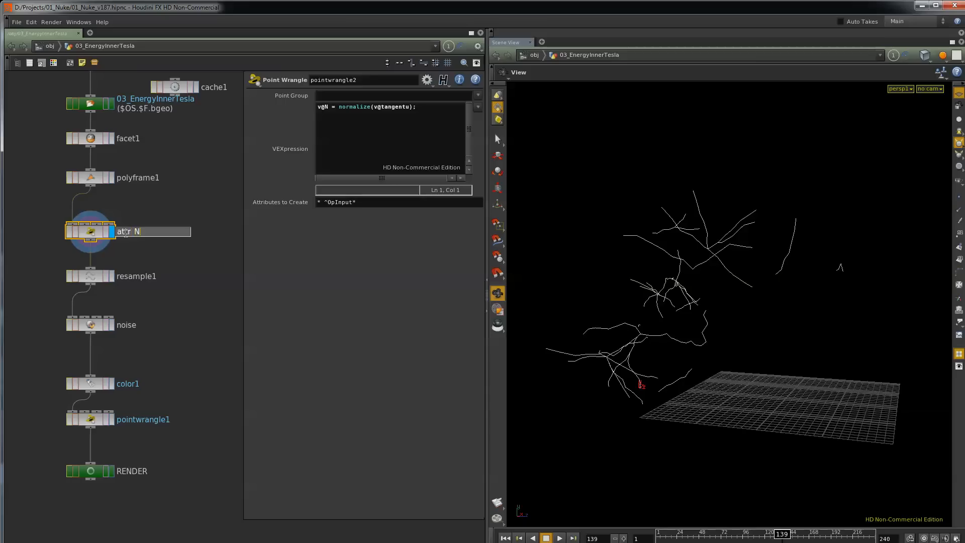
{"action": "key", "text": "Return"}
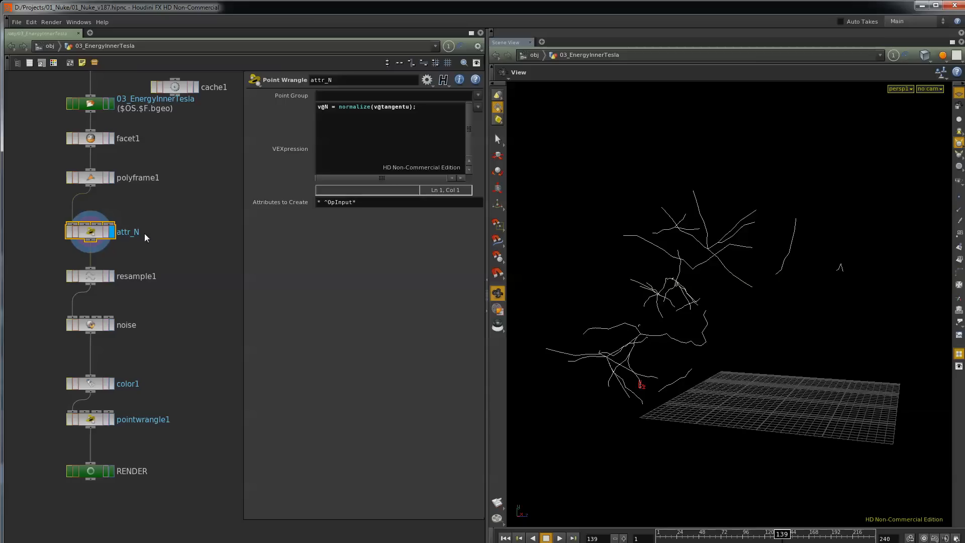
Step: Review the resample1 settings, and display the noise VOP node with its parameters
{"action": "left_click", "coordinate": [96, 277]}
{"action": "left_click", "coordinate": [112, 325]}
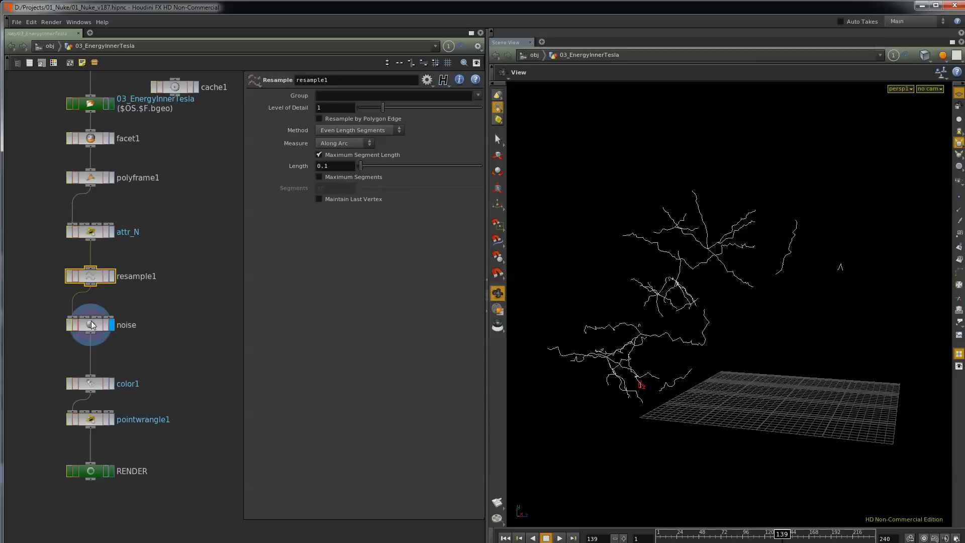
{"action": "left_click", "coordinate": [91, 324]}
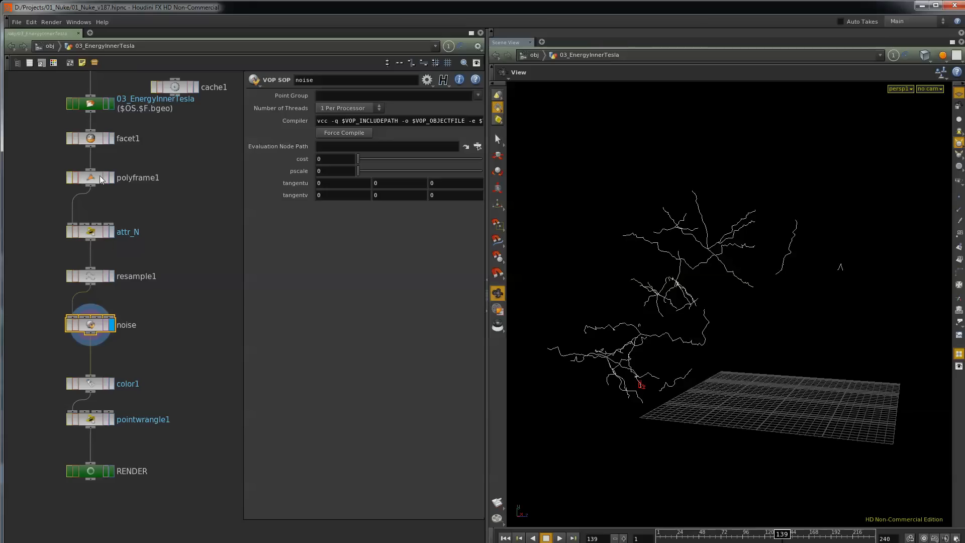
Step: Recheck the attr_N and polyframe1 nodes that supply the noise node, and return to the noise parameters
{"action": "left_click", "coordinate": [91, 235]}
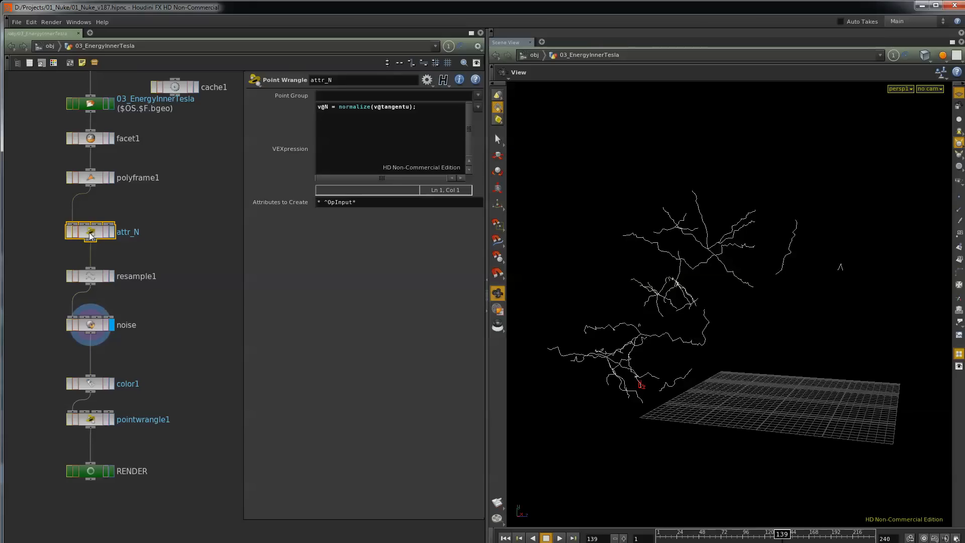
{"action": "left_click", "coordinate": [93, 180]}
{"action": "left_click", "coordinate": [91, 234]}
{"action": "left_click", "coordinate": [92, 330]}
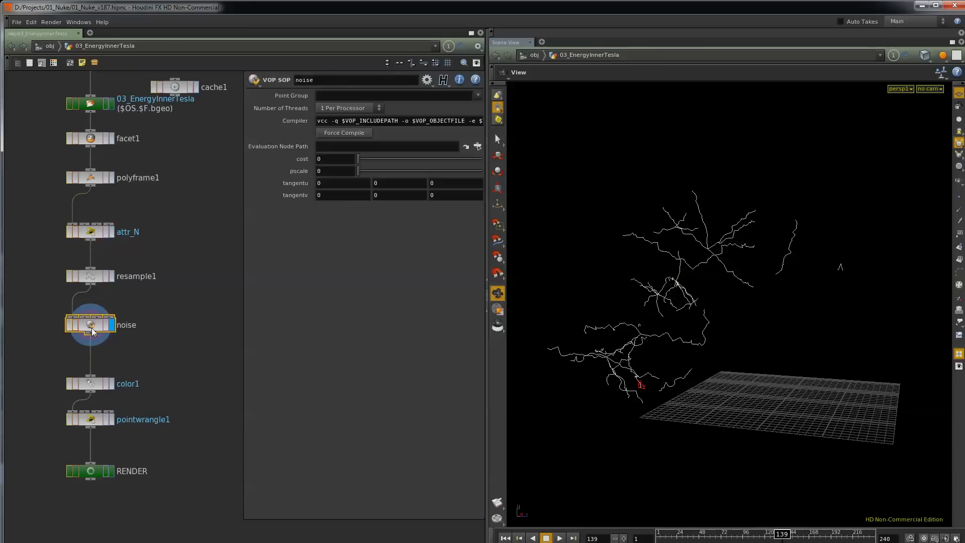
Step: Go inside the noise node to examine its cross, multiply and add VOP network, and return to 03_EnergyInnerTesla
{"action": "double_click", "coordinate": [92, 330]}
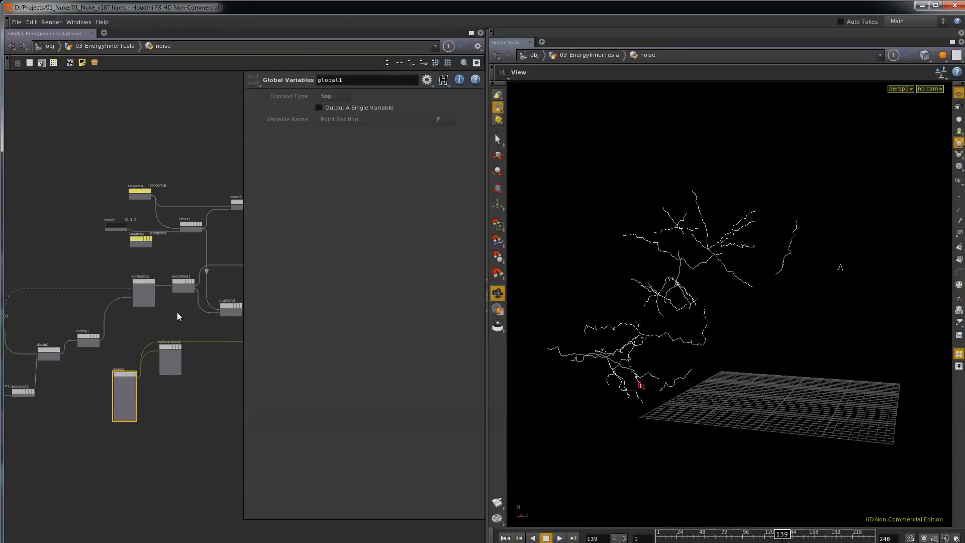
{"action": "middle_click_drag", "start_coordinate": [177, 313], "coordinate": [76, 402]}
{"action": "scroll", "coordinate": [122, 384], "scroll_direction": "up", "scroll_amount": 3}
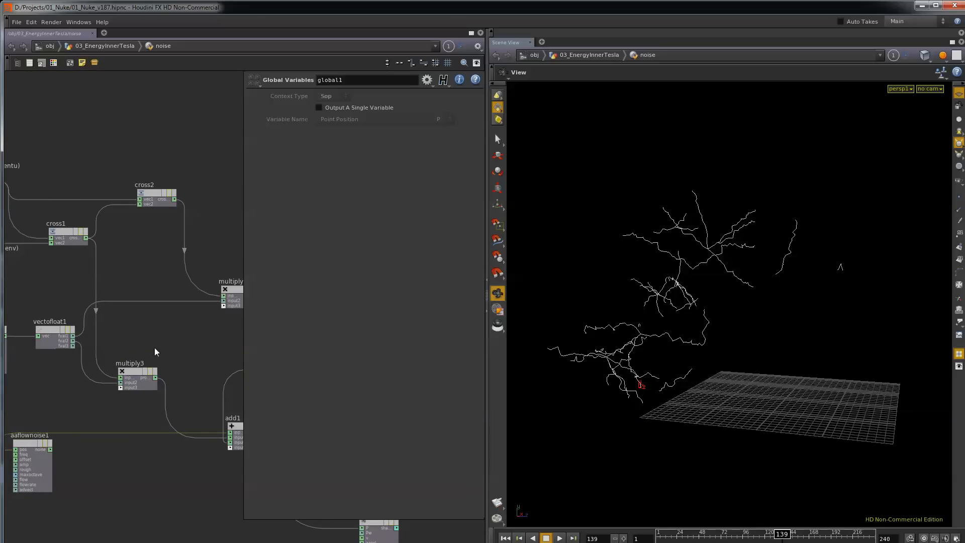
{"action": "middle_click_drag", "start_coordinate": [138, 309], "coordinate": [45, 313]}
{"action": "middle_click_drag", "start_coordinate": [119, 484], "coordinate": [131, 398]}
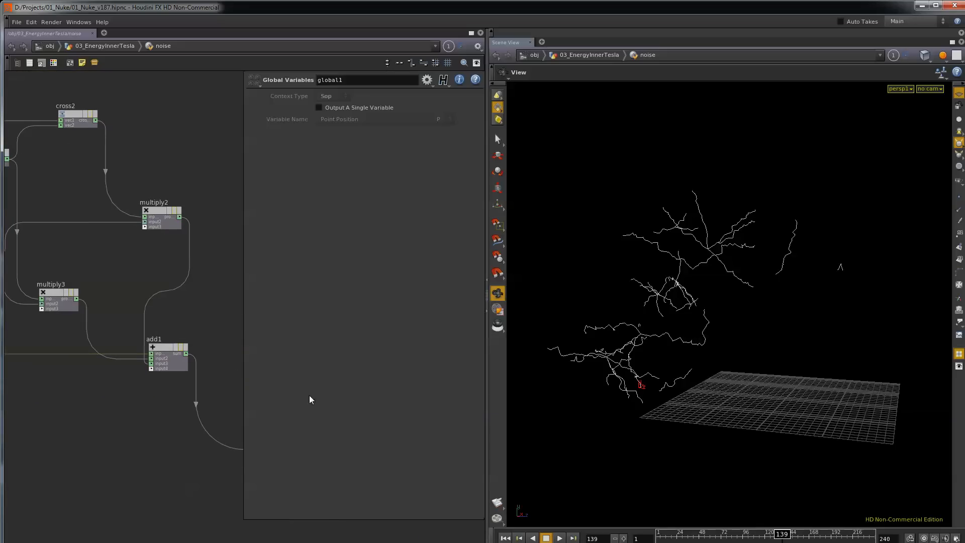
{"action": "left_click", "coordinate": [105, 46]}
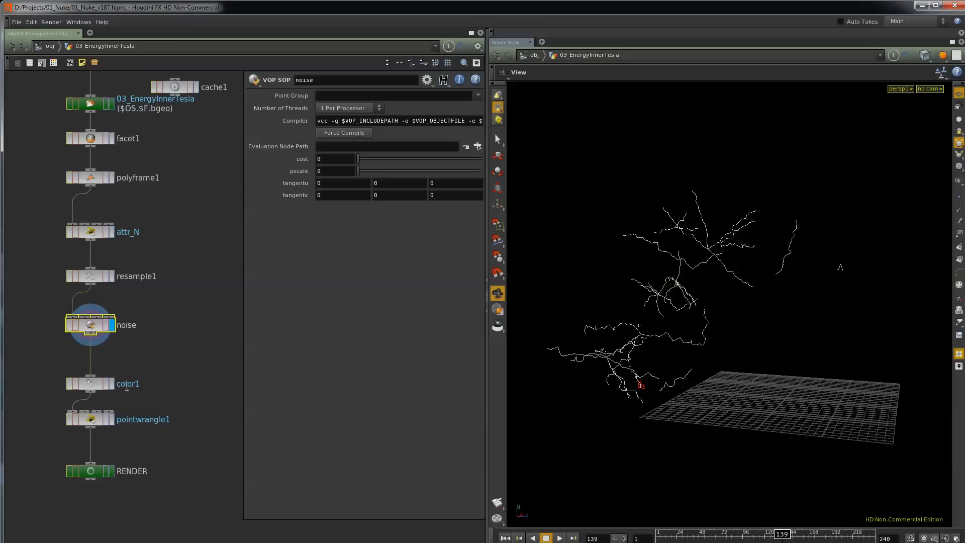
Step: Display color1 and review its ramp driven by the cost attribute, tracing the chain back to findshortestpath1
{"action": "left_click", "coordinate": [101, 384]}
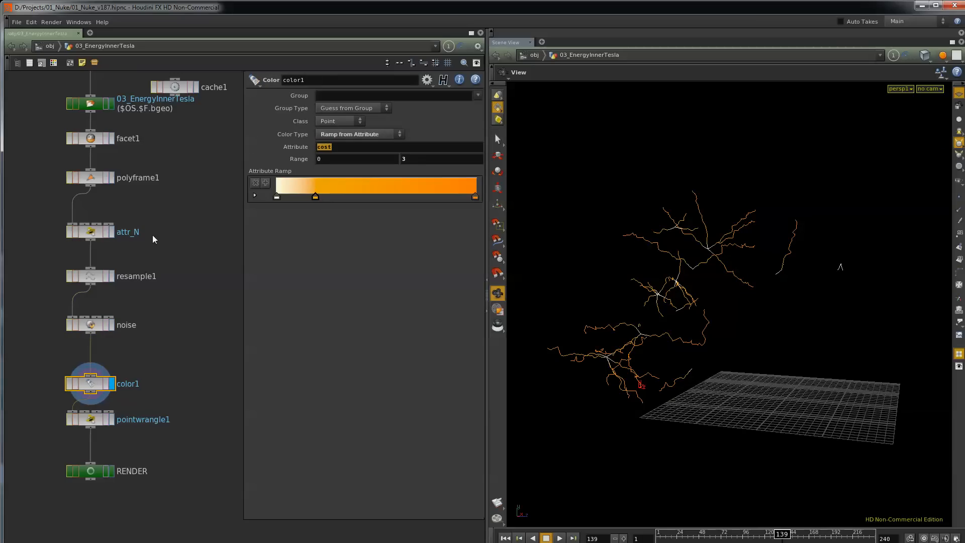
{"action": "middle_click_drag", "start_coordinate": [156, 251], "coordinate": [163, 362]}
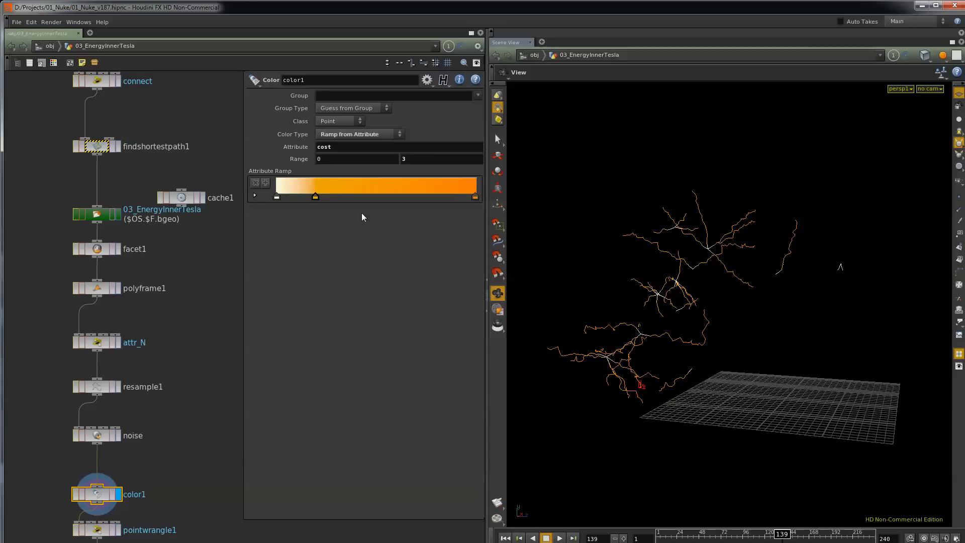
{"action": "middle_click_drag", "start_coordinate": [182, 482], "coordinate": [174, 353]}
Step: Review pointwrangle1's VEXpression, and put the display flag on pointwrangle1 and the render flag on RENDER
{"action": "left_click", "coordinate": [88, 400]}
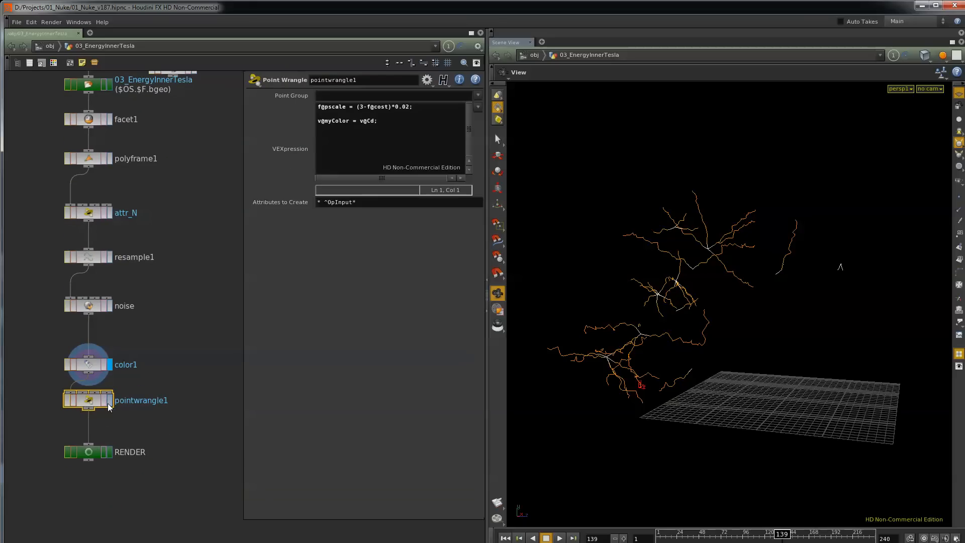
{"action": "left_click", "coordinate": [109, 400]}
{"action": "left_click", "coordinate": [109, 452]}
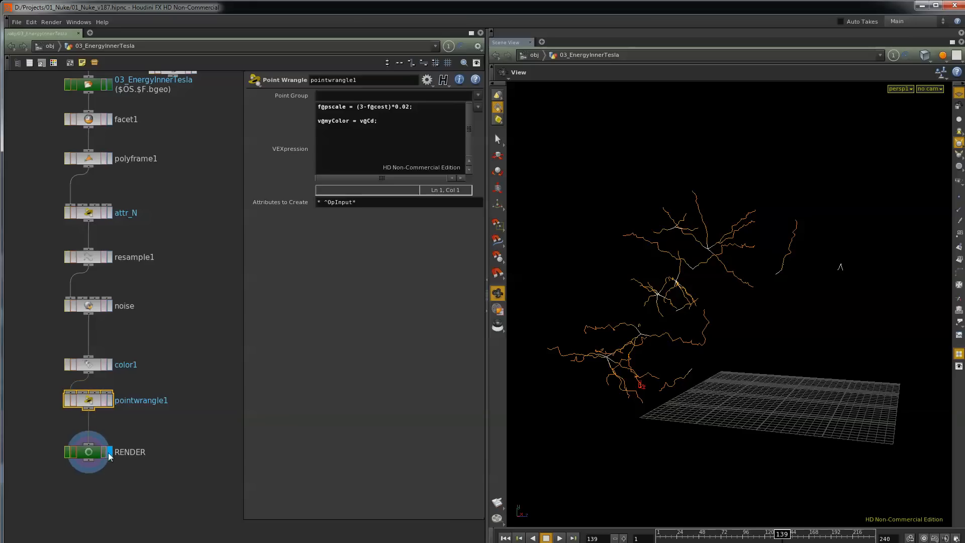
{"action": "left_click", "coordinate": [109, 401]}
{"action": "left_click", "coordinate": [110, 454]}
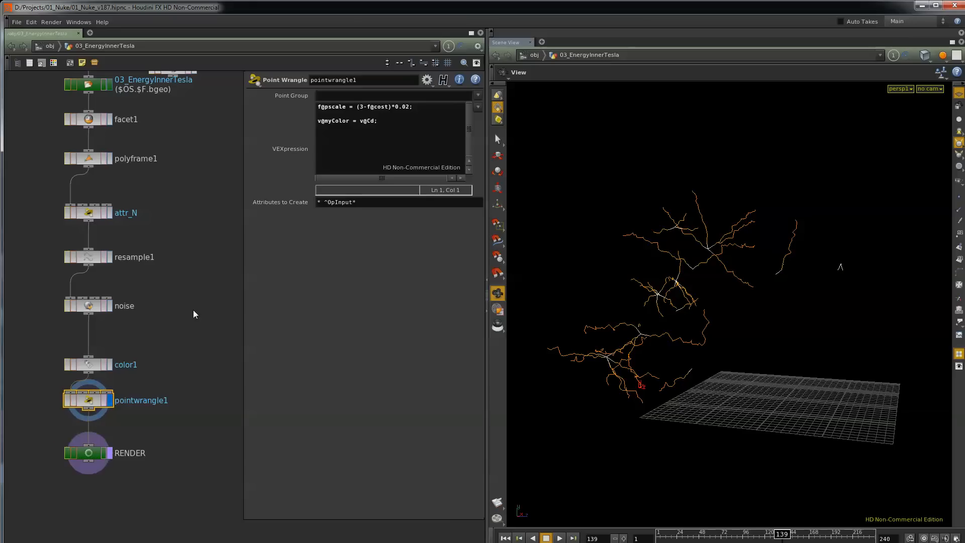
Step: Set the scene update mode to Manual and open the foreach1 node above material1
{"action": "scroll", "coordinate": [193, 309], "scroll_direction": "down", "scroll_amount": 5}
{"action": "middle_click_drag", "start_coordinate": [134, 414], "coordinate": [112, 519]}
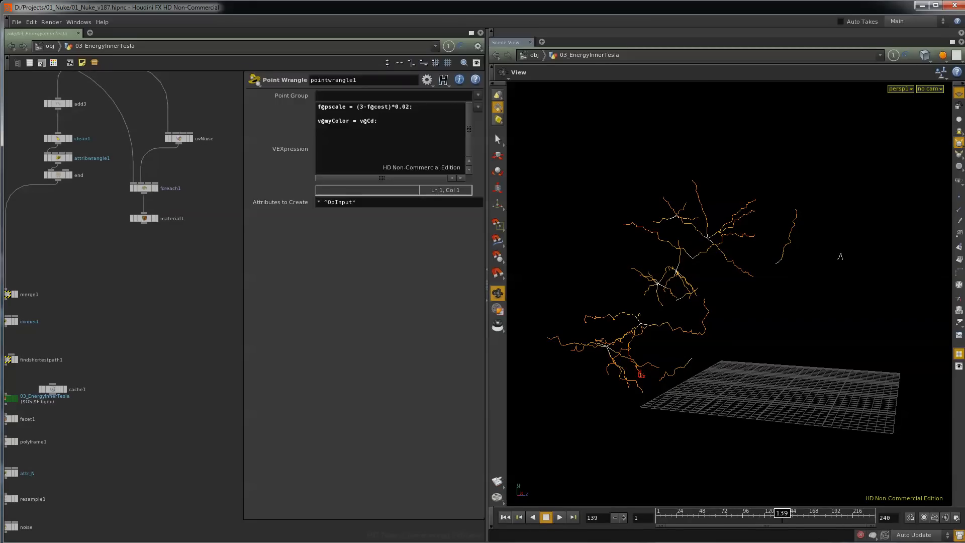
{"action": "left_click", "coordinate": [915, 538]}
{"action": "left_click", "coordinate": [915, 542]}
{"action": "double_click", "coordinate": [143, 187]}
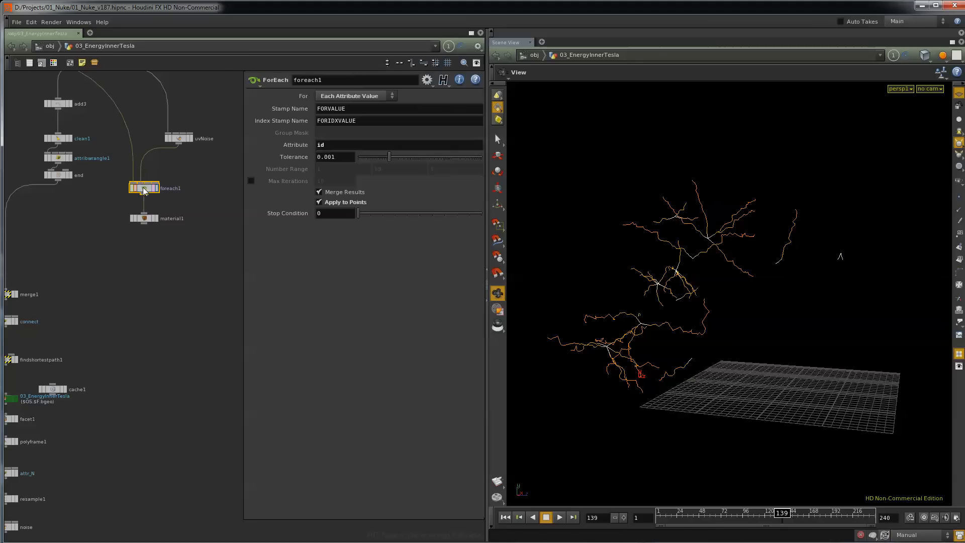
Step: Set the scene update mode to Auto Update and display foreach1 in the 03_EnergyInnerTesla network
{"action": "middle_click_drag", "start_coordinate": [196, 459], "coordinate": [200, 340]}
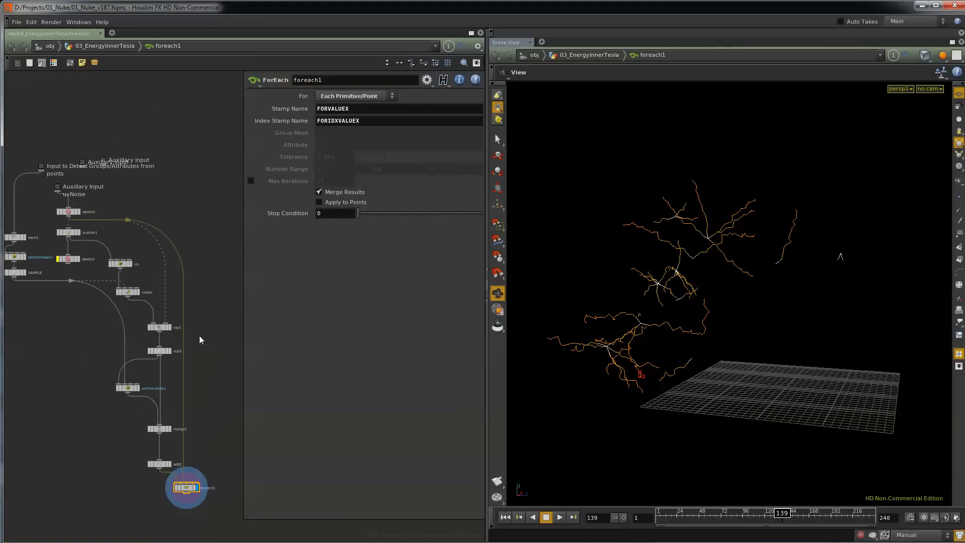
{"action": "left_click", "coordinate": [913, 539]}
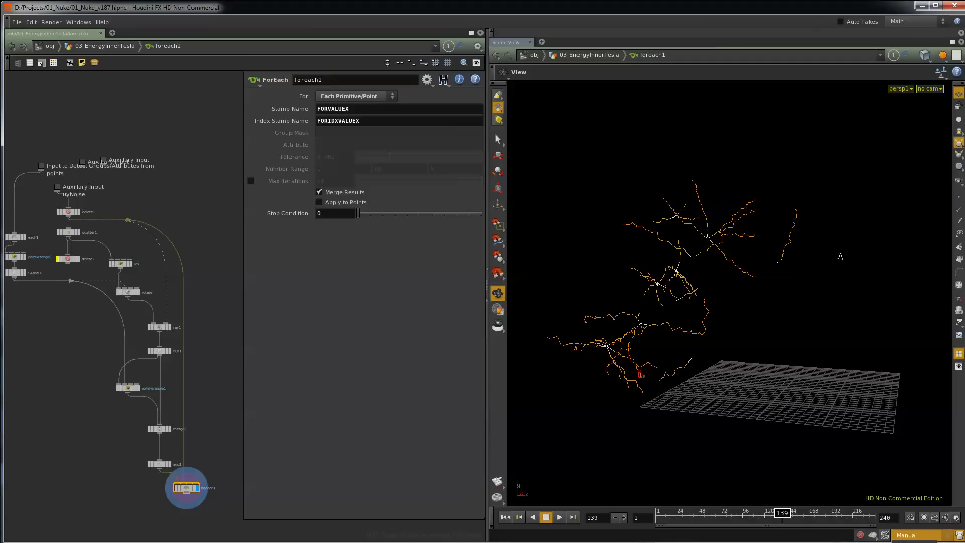
{"action": "left_click", "coordinate": [913, 541]}
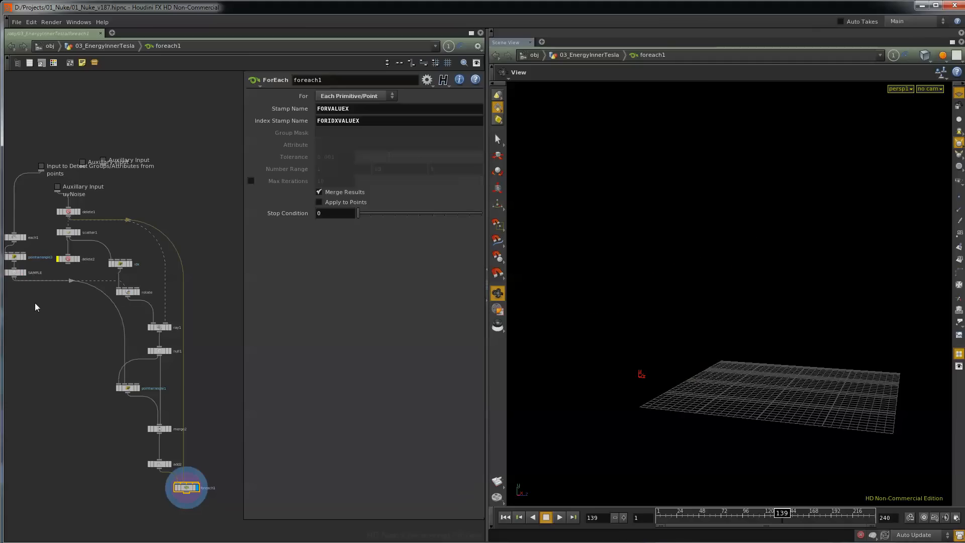
{"action": "left_click", "coordinate": [108, 47]}
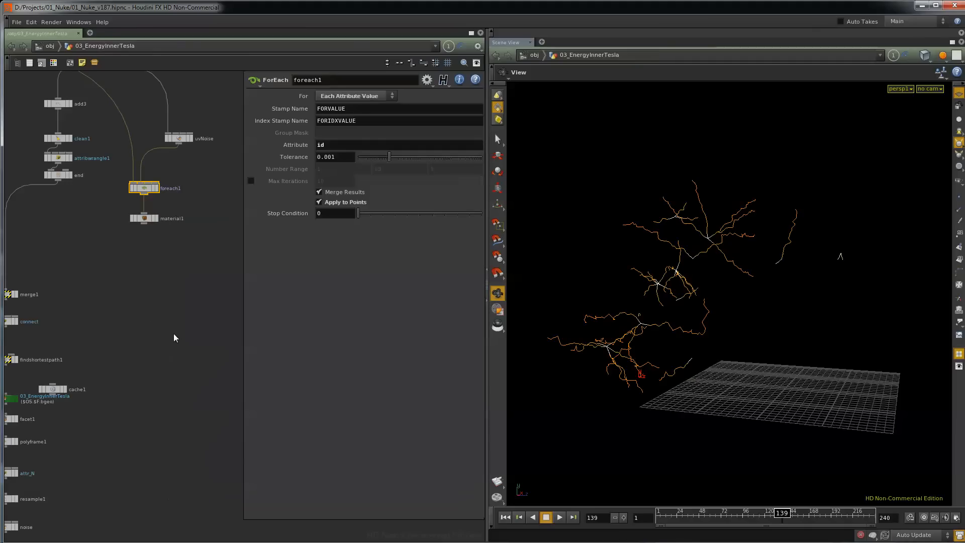
{"action": "left_click", "coordinate": [157, 189]}
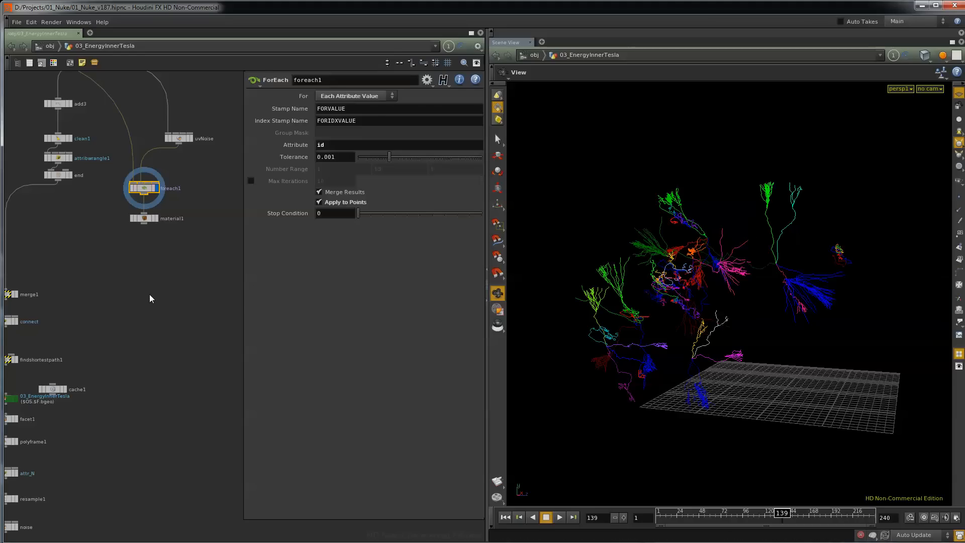
Step: Examine foreach1's coloured branching arcs in the scene view from several angles
{"action": "left_click_drag", "start_coordinate": [722, 333], "coordinate": [647, 391]}
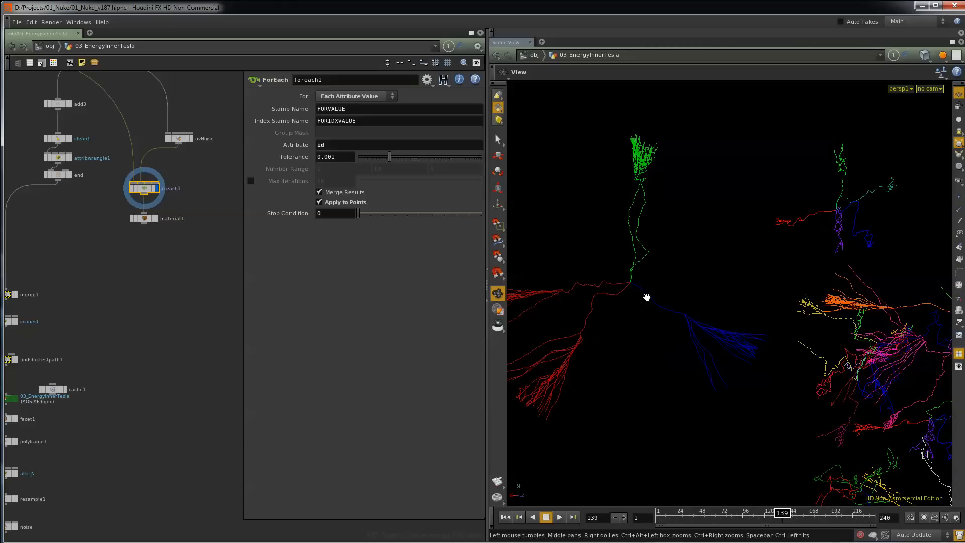
{"action": "left_click_drag", "start_coordinate": [522, 304], "coordinate": [592, 338]}
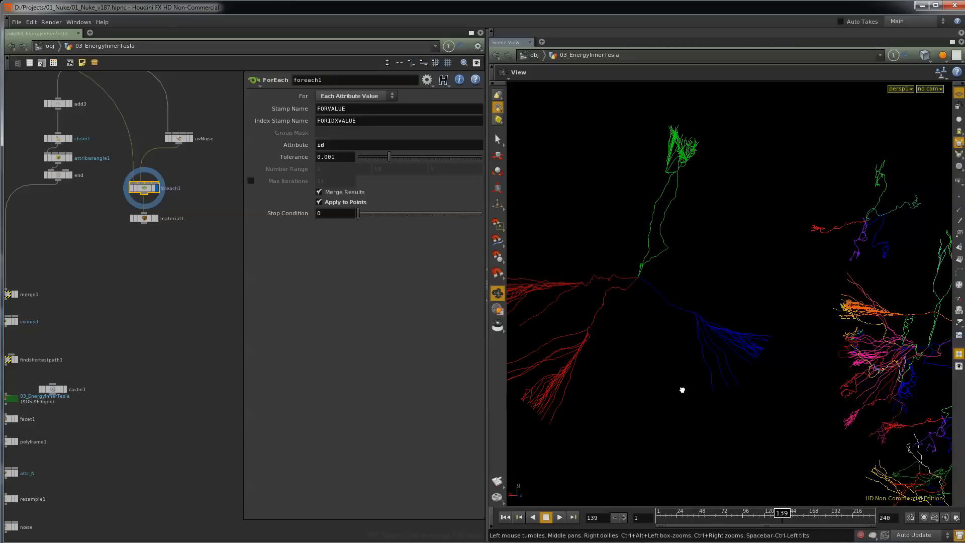
{"action": "left_click_drag", "start_coordinate": [623, 390], "coordinate": [672, 327]}
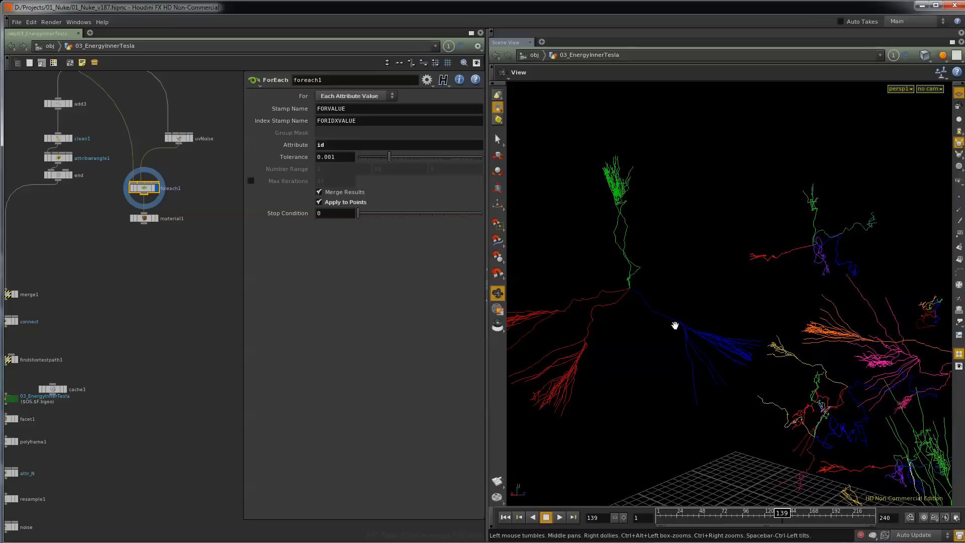
{"action": "left_click_drag", "start_coordinate": [617, 384], "coordinate": [711, 391]}
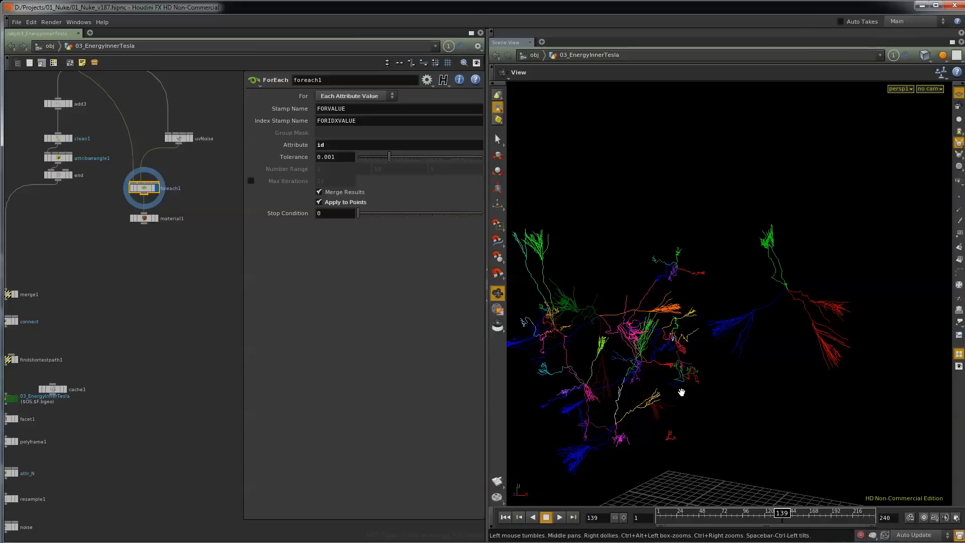
Step: Go inside foreach1 and look over its node chain from delete1 and scatter1 through idx, rotate and ray1
{"action": "middle_click_drag", "start_coordinate": [131, 288], "coordinate": [129, 350]}
{"action": "scroll", "coordinate": [143, 264], "scroll_direction": "up", "scroll_amount": 4}
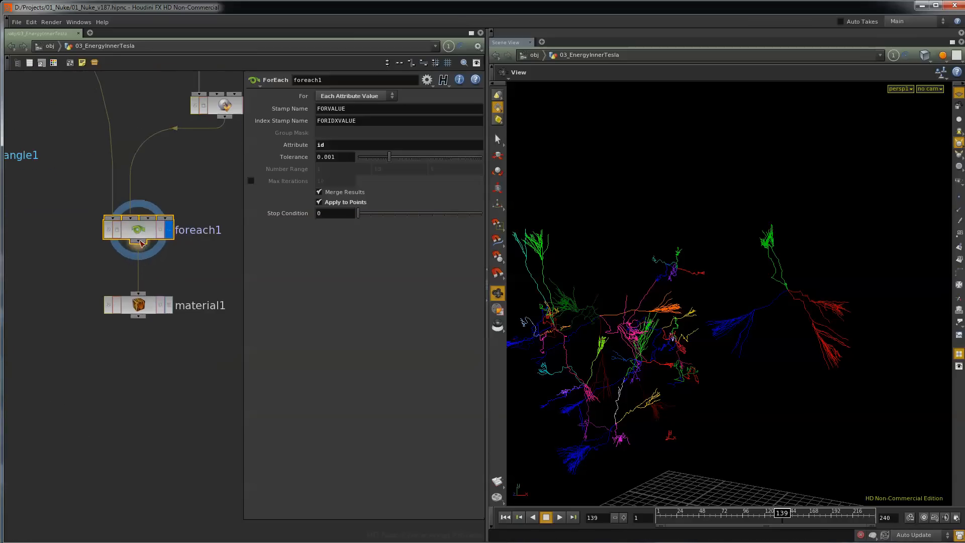
{"action": "double_click", "coordinate": [147, 229]}
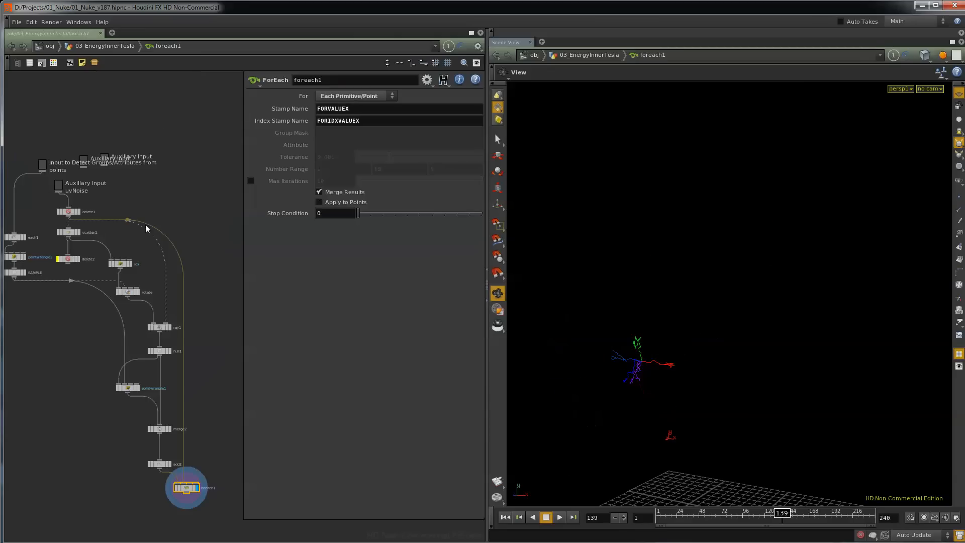
{"action": "scroll", "coordinate": [104, 344], "scroll_direction": "down", "scroll_amount": 1}
{"action": "scroll", "coordinate": [107, 327], "scroll_direction": "up", "scroll_amount": 4}
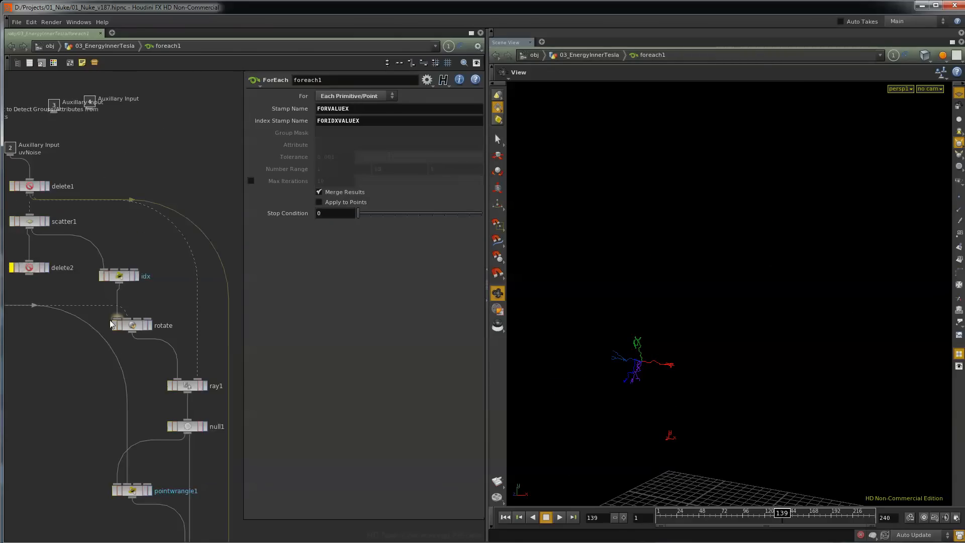
{"action": "middle_click_drag", "start_coordinate": [39, 371], "coordinate": [7, 364]}
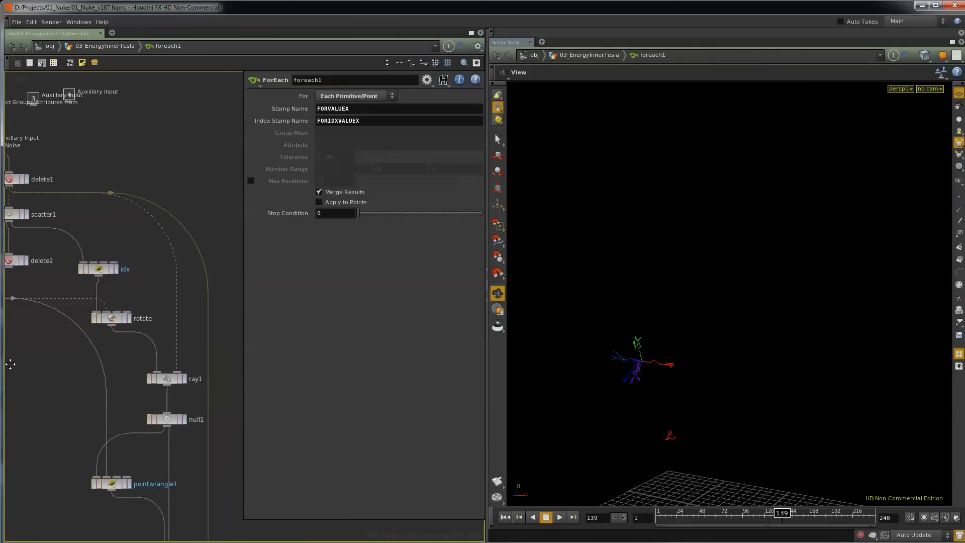
Step: Open the rotate node to examine its multiply, random and rotate VOP network, and return to foreach1
{"action": "left_click", "coordinate": [105, 315]}
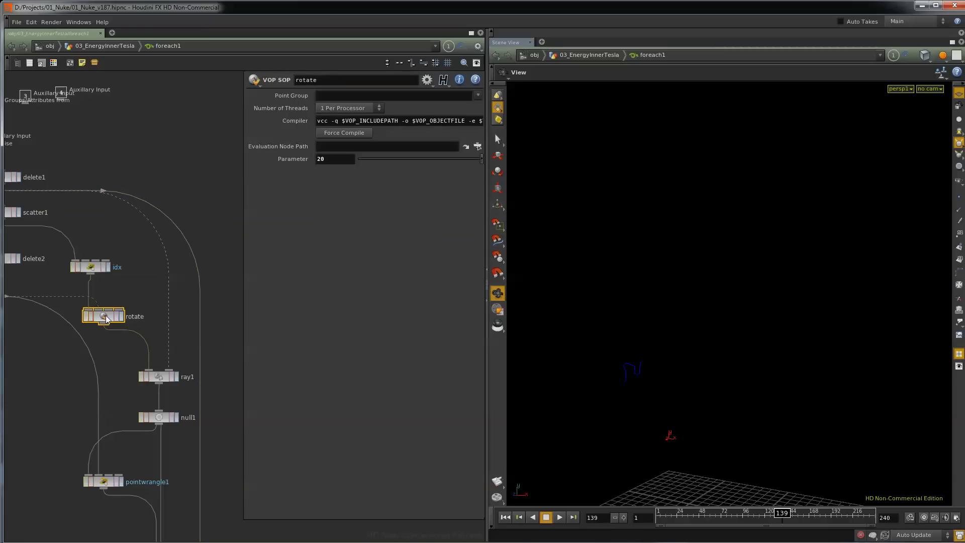
{"action": "double_click", "coordinate": [106, 316]}
{"action": "scroll", "coordinate": [157, 498], "scroll_direction": "down", "scroll_amount": 1}
{"action": "middle_click_drag", "start_coordinate": [156, 498], "coordinate": [61, 484]}
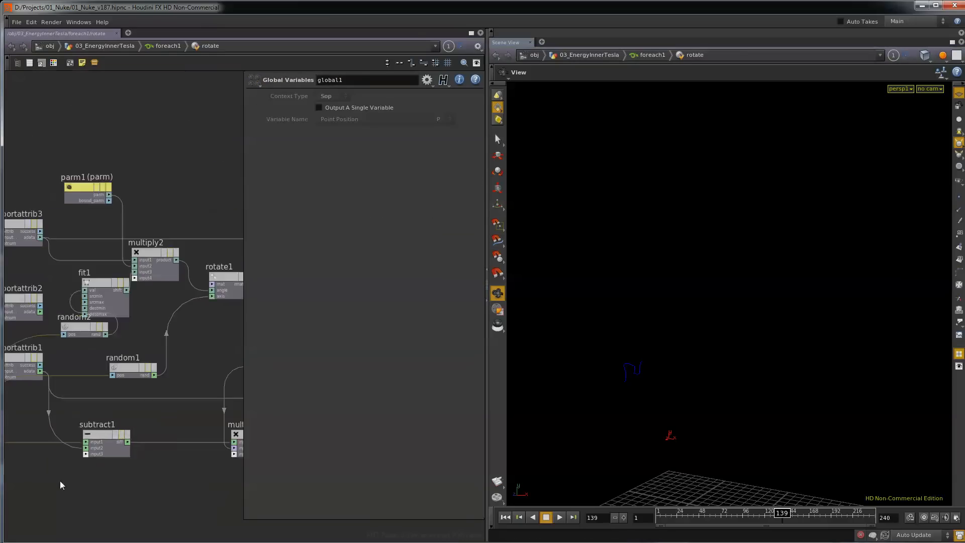
{"action": "scroll", "coordinate": [100, 508], "scroll_direction": "down", "scroll_amount": 2}
{"action": "middle_click_drag", "start_coordinate": [100, 508], "coordinate": [5, 473]}
{"action": "middle_click_drag", "start_coordinate": [133, 497], "coordinate": [212, 475]}
{"action": "middle_click_drag", "start_coordinate": [123, 374], "coordinate": [183, 381]}
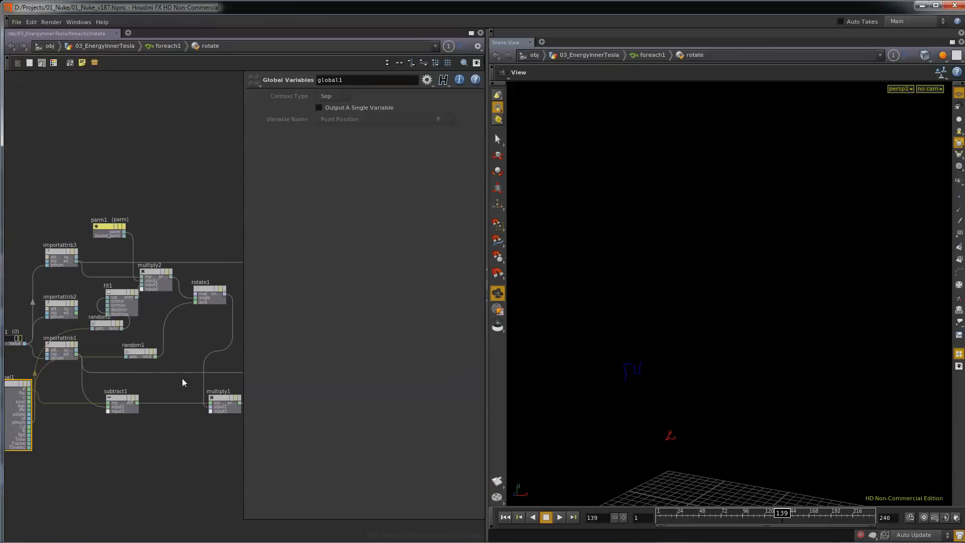
{"action": "left_click", "coordinate": [156, 44]}
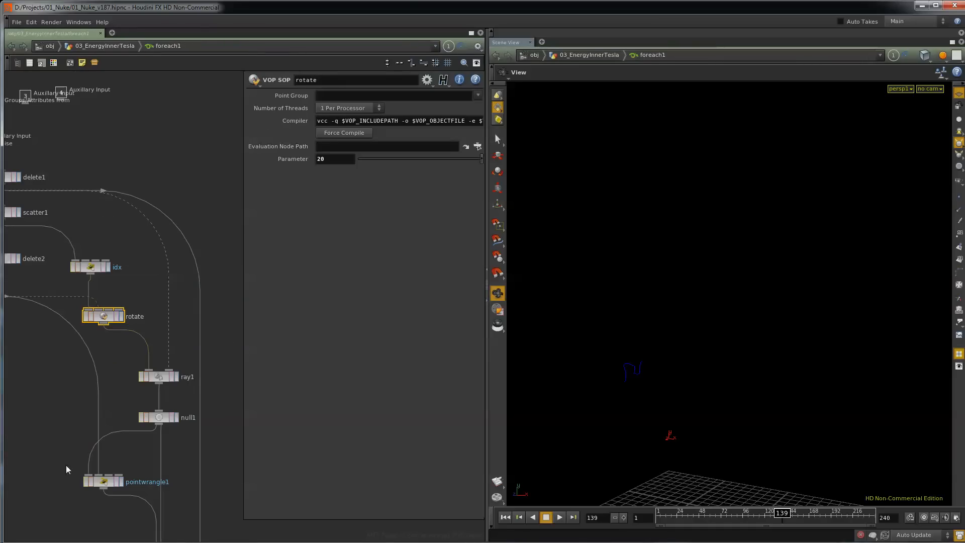
Step: Go inside the nested foreach1 after add2 to look over its node chain, and return to the outer foreach1
{"action": "middle_click_drag", "start_coordinate": [67, 470], "coordinate": [40, 360]}
{"action": "middle_click_drag", "start_coordinate": [65, 497], "coordinate": [65, 385]}
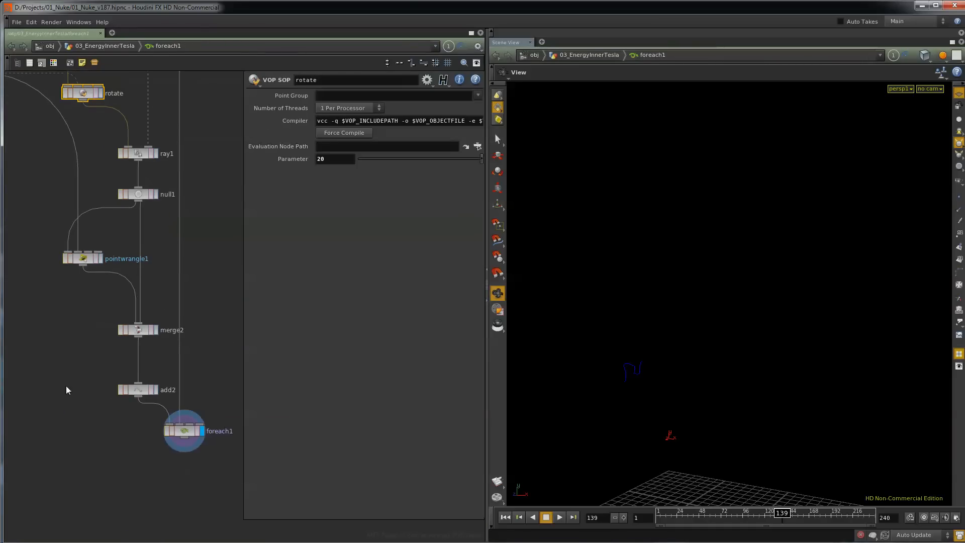
{"action": "double_click", "coordinate": [185, 431]}
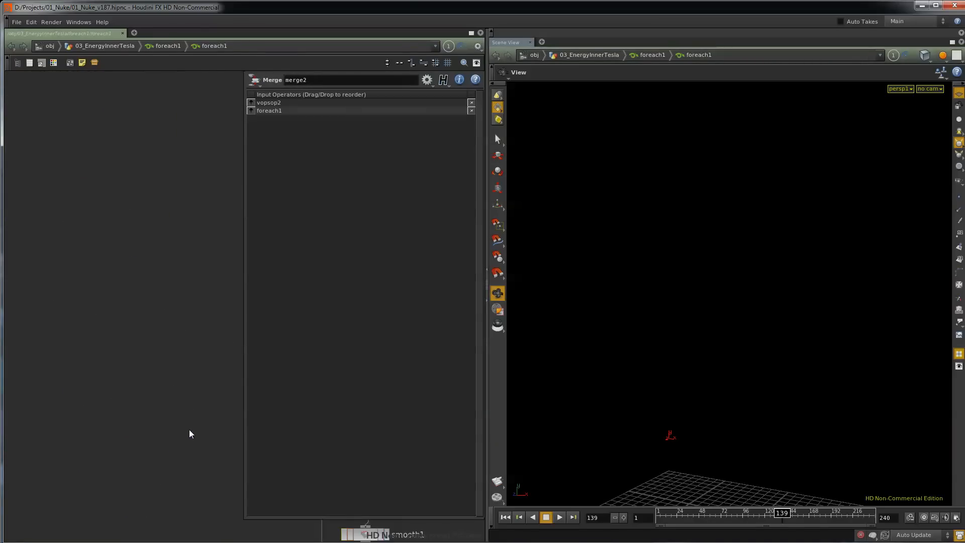
{"action": "left_click", "coordinate": [158, 47]}
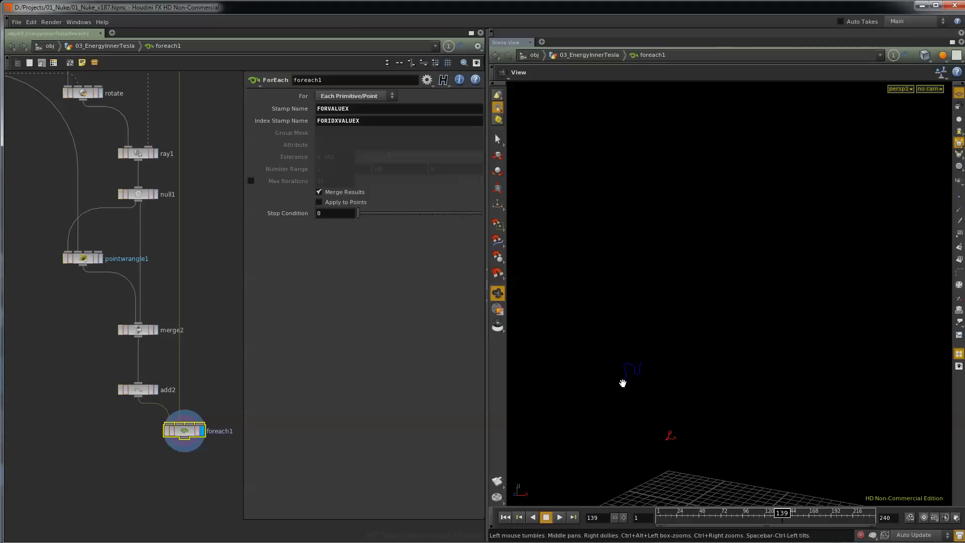
{"action": "double_click", "coordinate": [185, 432]}
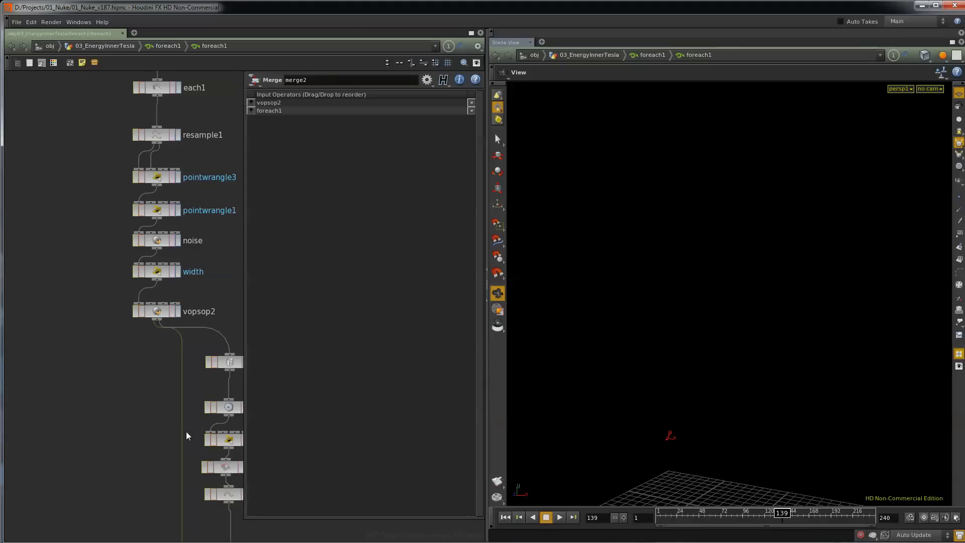
{"action": "scroll", "coordinate": [102, 435], "scroll_direction": "down", "scroll_amount": 3}
{"action": "middle_click_drag", "start_coordinate": [86, 463], "coordinate": [60, 319]}
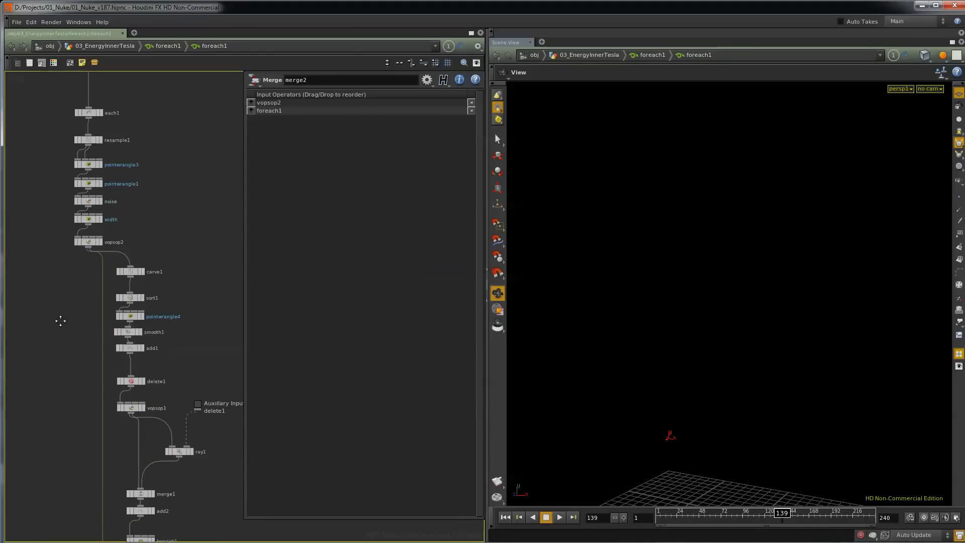
{"action": "left_click", "coordinate": [160, 48]}
{"action": "middle_click_drag", "start_coordinate": [35, 382], "coordinate": [121, 434]}
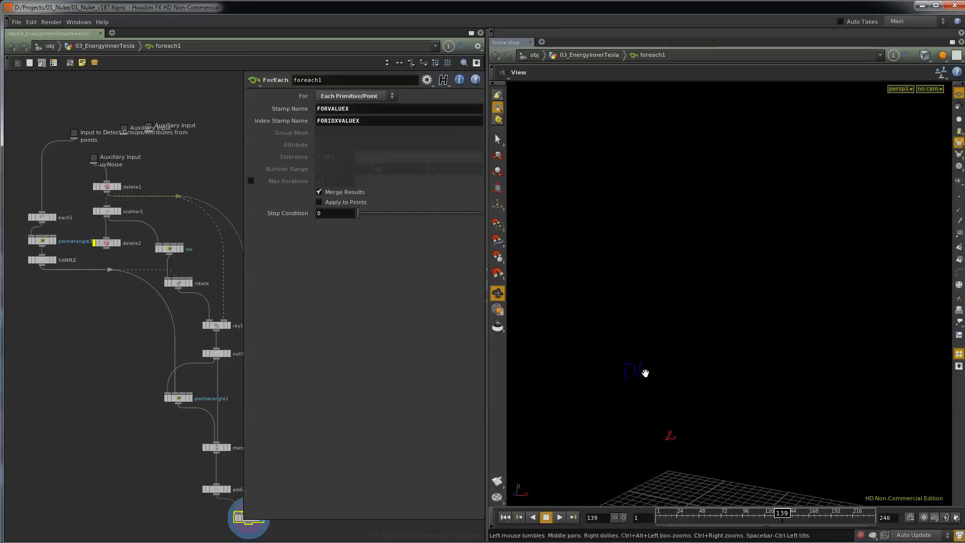
Step: Reopen the nested foreach1 to review its ray1, add2, foreach1 and merge2 nodes, and return to 03_EnergyInnerTesla
{"action": "middle_click_drag", "start_coordinate": [184, 485], "coordinate": [104, 418]}
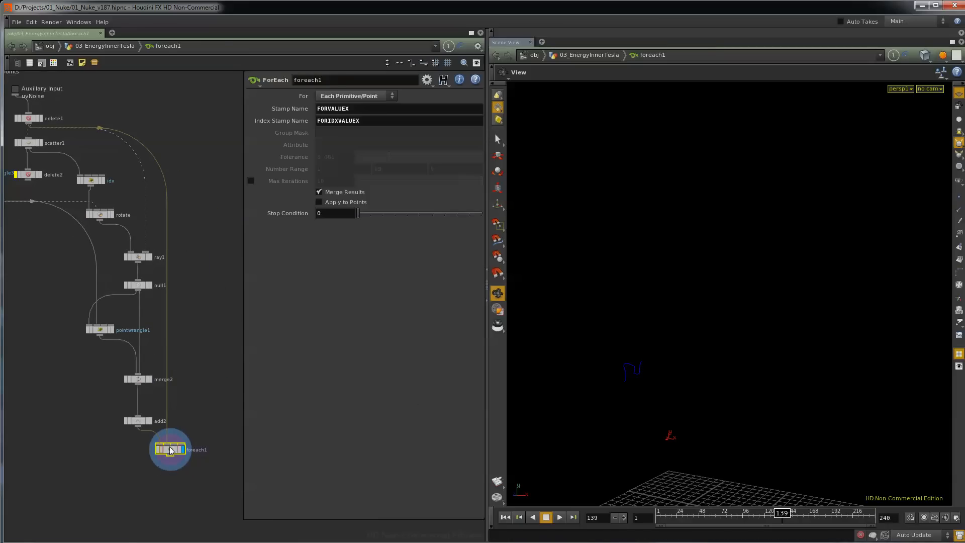
{"action": "double_click", "coordinate": [169, 449]}
{"action": "middle_click_drag", "start_coordinate": [214, 323], "coordinate": [190, 121]}
{"action": "middle_click_drag", "start_coordinate": [169, 327], "coordinate": [185, 519]}
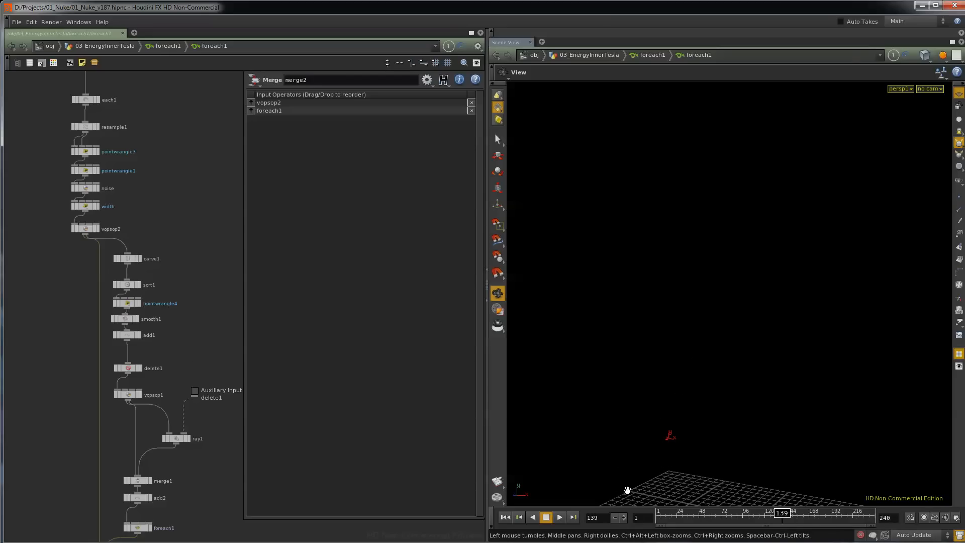
{"action": "left_click", "coordinate": [175, 438]}
{"action": "middle_click_drag", "start_coordinate": [177, 504], "coordinate": [187, 414]}
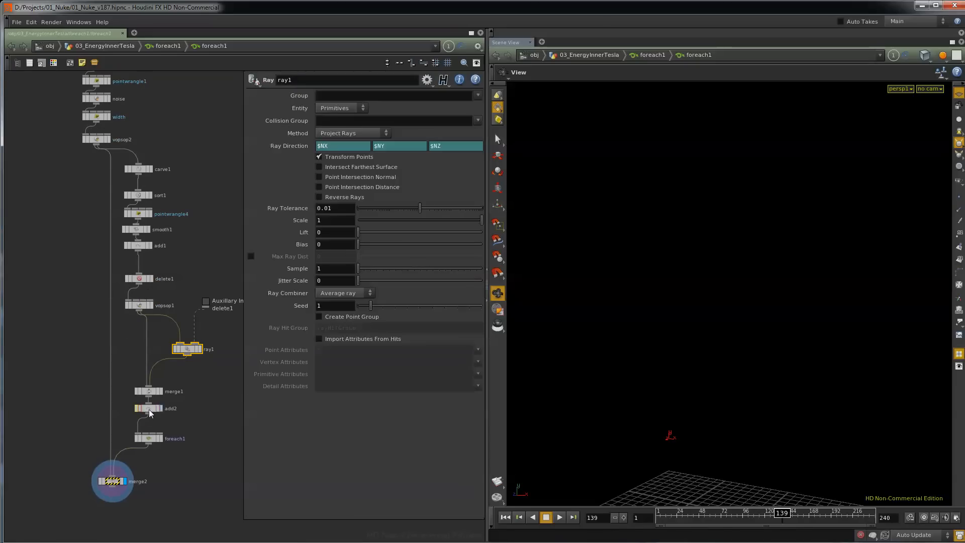
{"action": "left_click", "coordinate": [149, 408]}
{"action": "left_click", "coordinate": [149, 438]}
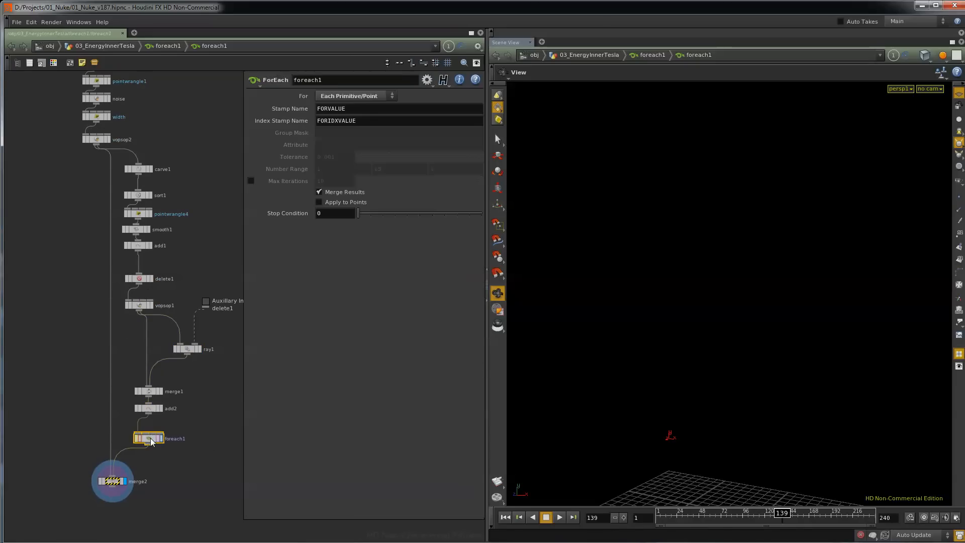
{"action": "left_click", "coordinate": [117, 482]}
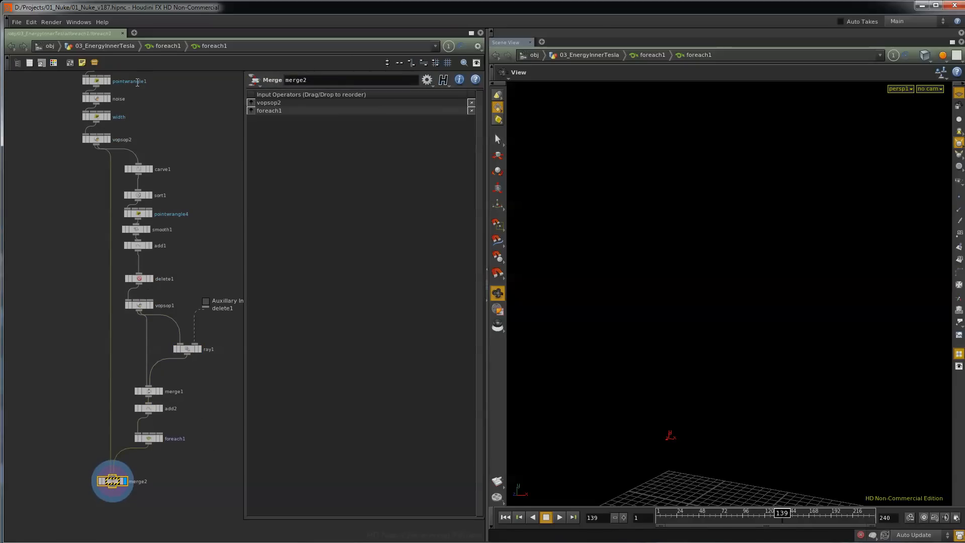
{"action": "left_click", "coordinate": [166, 47]}
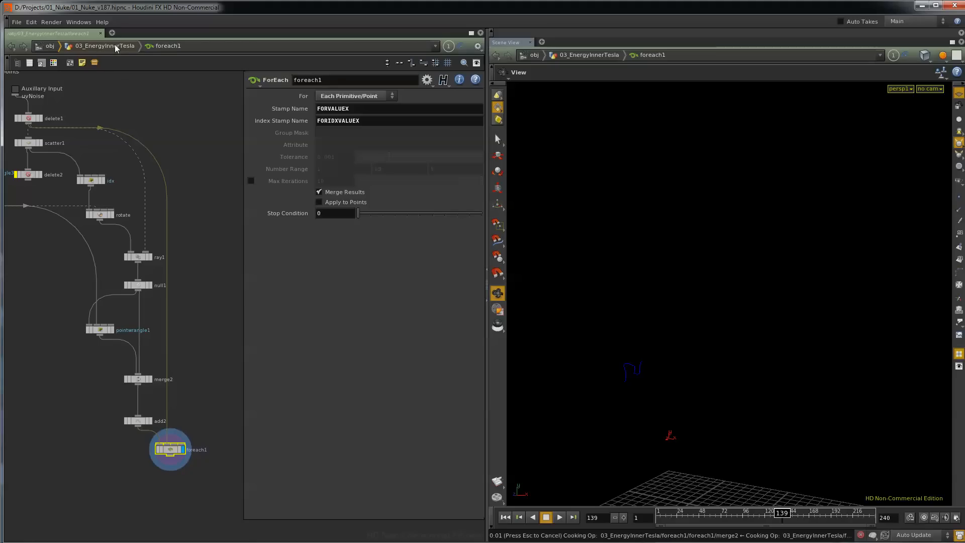
{"action": "left_click", "coordinate": [115, 45]}
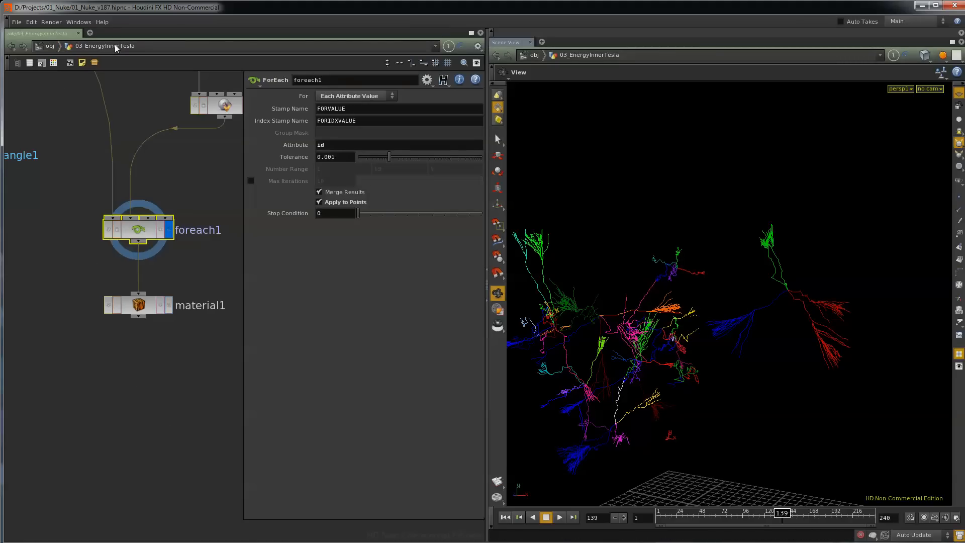
Step: Rename the foreach1 node above material1 as branchingElectricArcs
{"action": "double_click", "coordinate": [204, 234]}
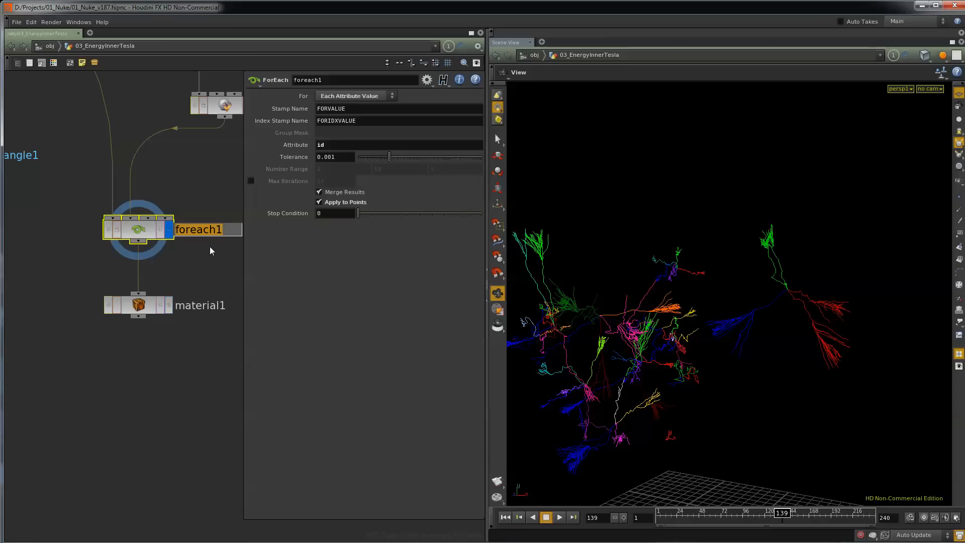
{"action": "type", "text": "branching"}
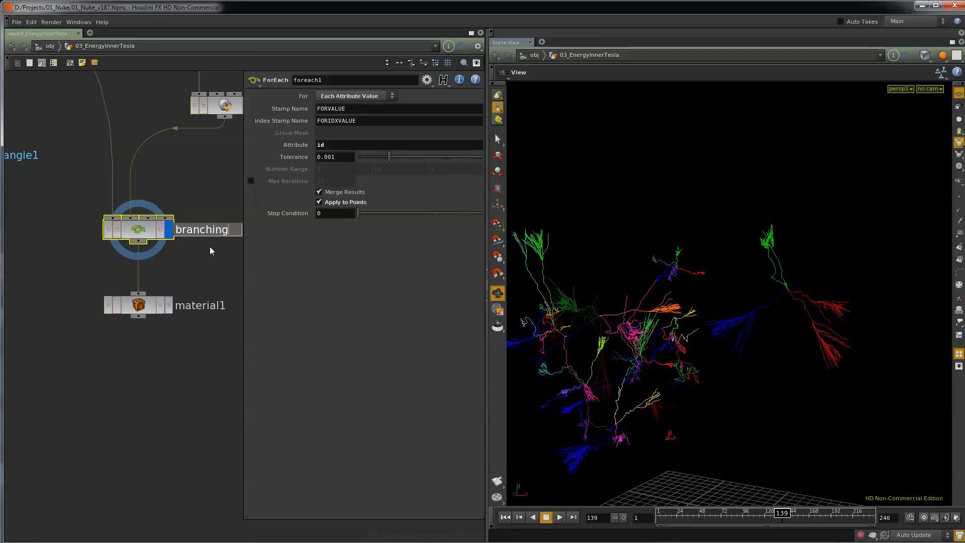
{"action": "type", "text": "ElectricA"}
{"action": "type", "text": "rcs"}
{"action": "key", "text": "Return"}
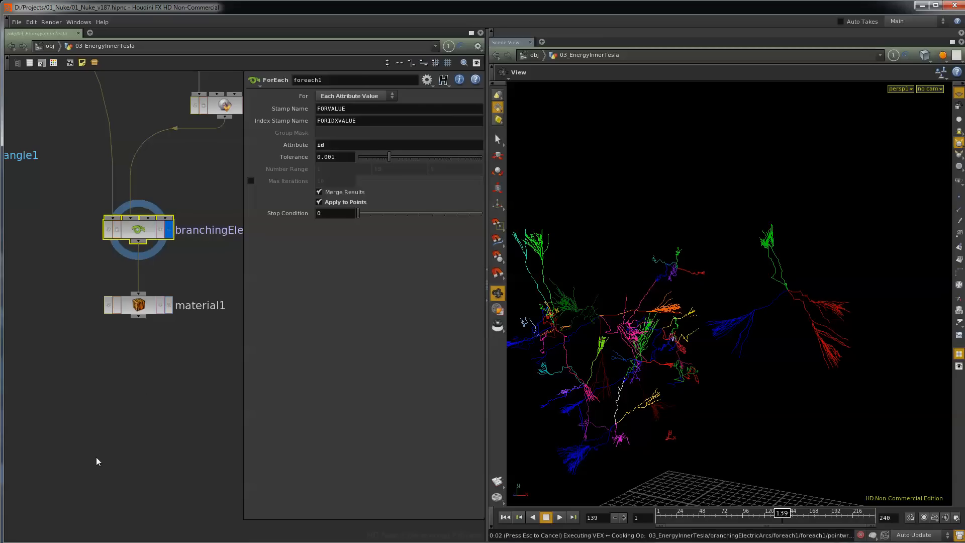
Step: Select the RENDER null at the end of the main chain and survey the network leading down to it
{"action": "scroll", "coordinate": [96, 457], "scroll_direction": "down", "scroll_amount": 1}
{"action": "middle_click_drag", "start_coordinate": [59, 461], "coordinate": [287, 438]}
{"action": "mouse_move", "coordinate": [121, 436]}
{"action": "middle_mouse_down"}
{"action": "mouse_move", "coordinate": [150, 216]}
{"action": "mouse_move", "coordinate": [143, 165]}
{"action": "middle_mouse_up"}
{"action": "mouse_move", "coordinate": [187, 460]}
{"action": "middle_mouse_down"}
{"action": "mouse_move", "coordinate": [178, 446]}
{"action": "mouse_move", "coordinate": [205, 132]}
{"action": "middle_mouse_up"}
{"action": "middle_click_drag", "start_coordinate": [201, 432], "coordinate": [201, 308]}
{"action": "left_click", "coordinate": [115, 402]}
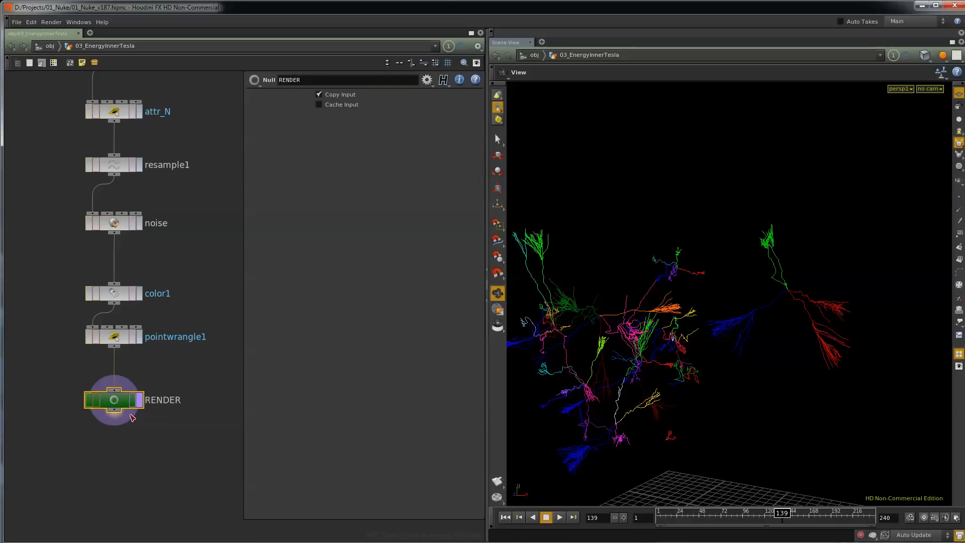
{"action": "scroll", "coordinate": [190, 344], "scroll_direction": "down", "scroll_amount": 6}
{"action": "middle_click_drag", "start_coordinate": [182, 195], "coordinate": [131, 248]}
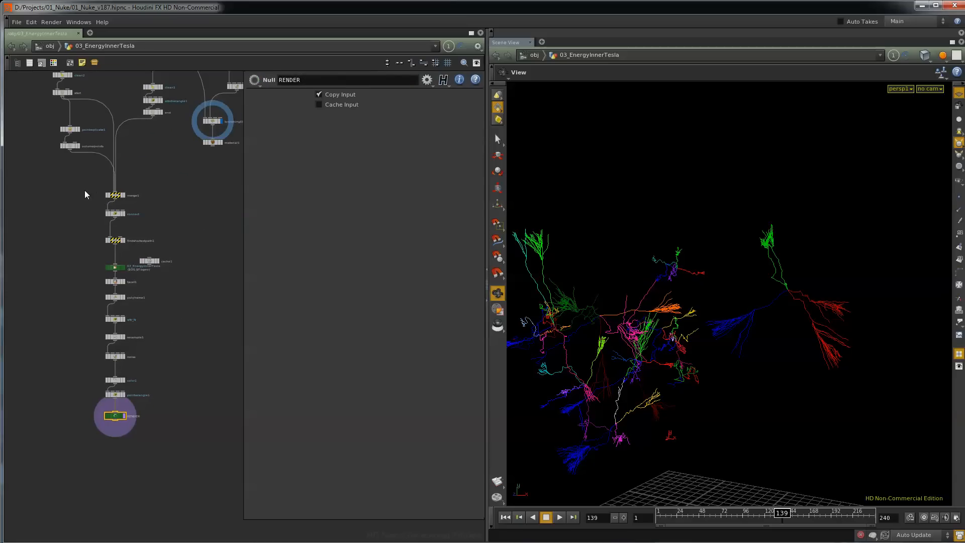
Step: Go inside branchingElectricArcs and descend through its two nested foreach1 levels to review the innermost node chain ending in pointwrangle2
{"action": "left_click_drag", "start_coordinate": [84, 190], "coordinate": [116, 227]}
{"action": "scroll", "coordinate": [164, 309], "scroll_direction": "down", "scroll_amount": 2}
{"action": "left_click_drag", "start_coordinate": [29, 177], "coordinate": [146, 468]}
{"action": "scroll", "coordinate": [162, 382], "scroll_direction": "up", "scroll_amount": 4}
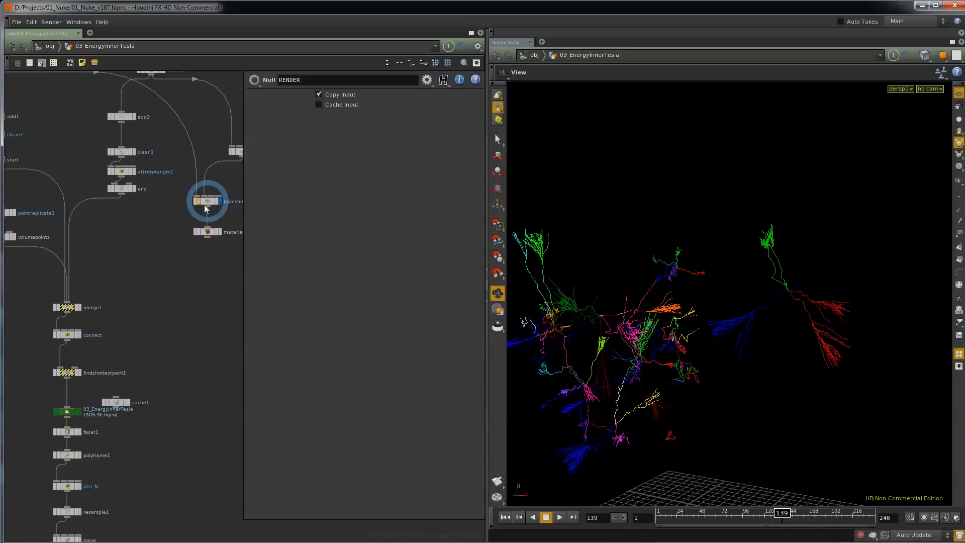
{"action": "double_click", "coordinate": [205, 202]}
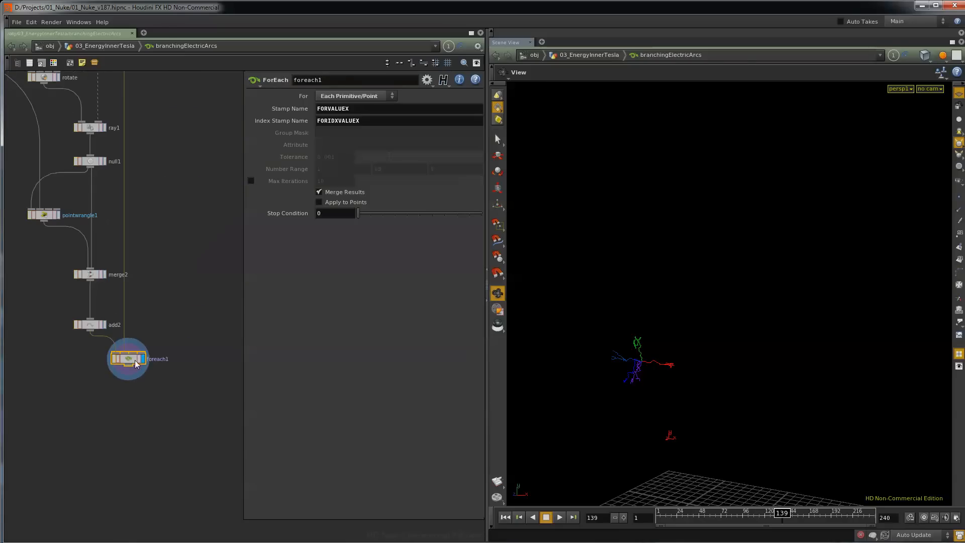
{"action": "double_click", "coordinate": [133, 346]}
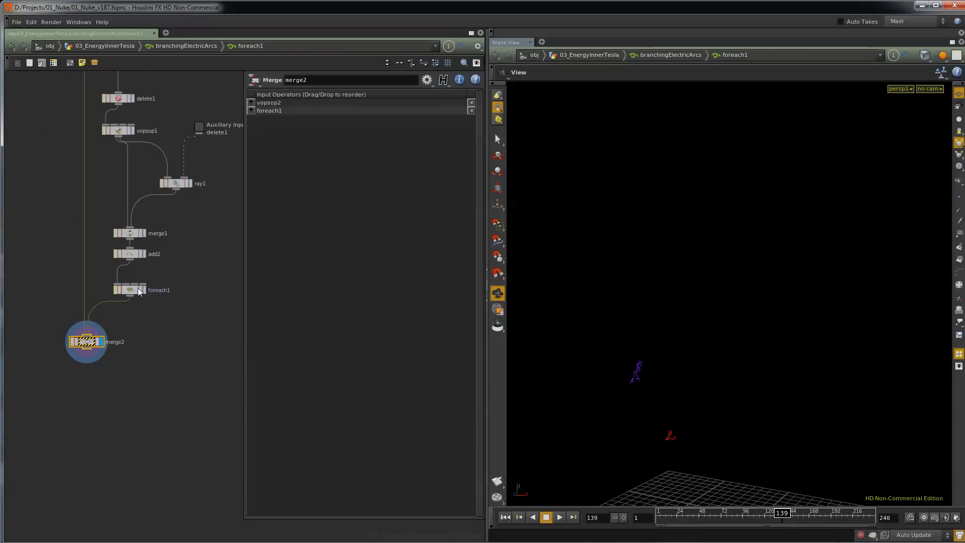
{"action": "double_click", "coordinate": [131, 290]}
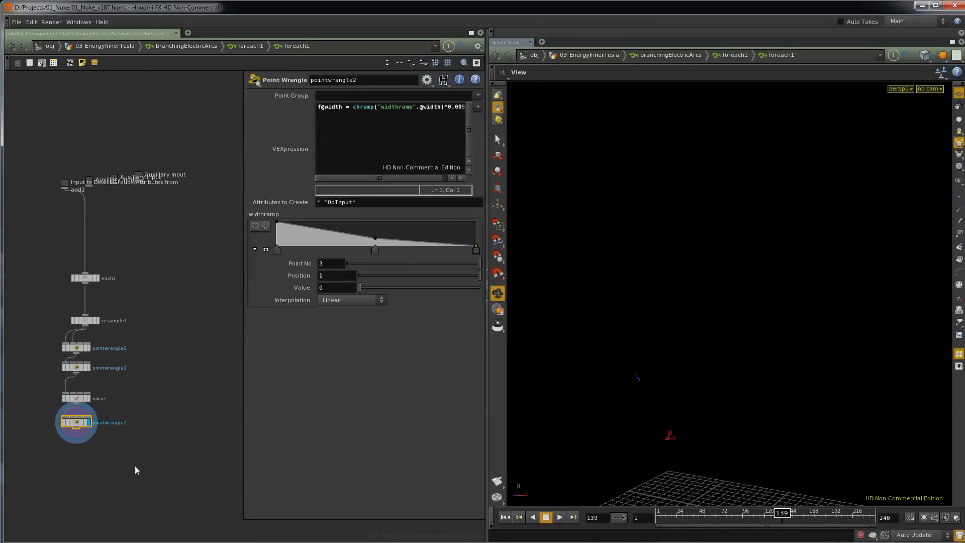
Step: Return from the innermost foreach1 to the 03_EnergyInnerTesla network and pick out the branchingElectricArcs node
{"action": "left_click", "coordinate": [105, 47]}
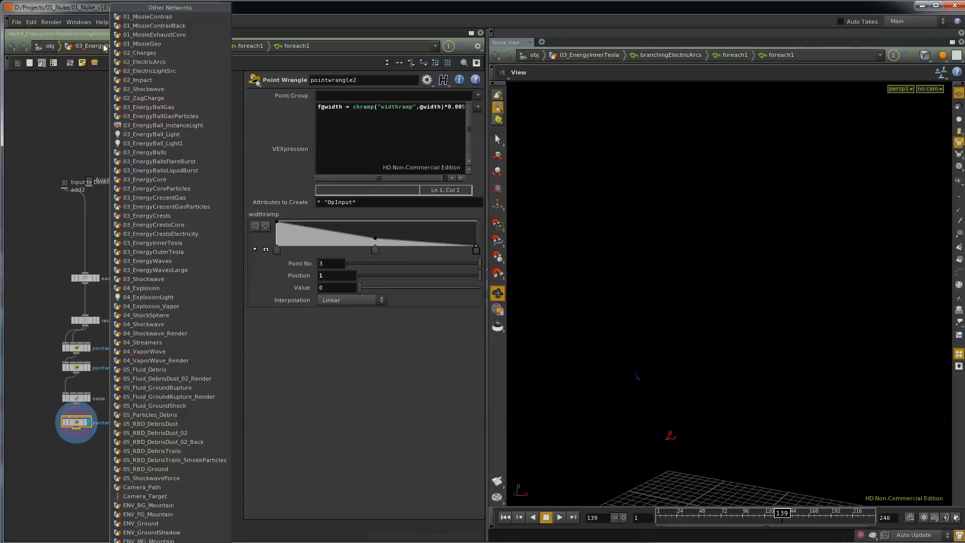
{"action": "left_click", "coordinate": [82, 46]}
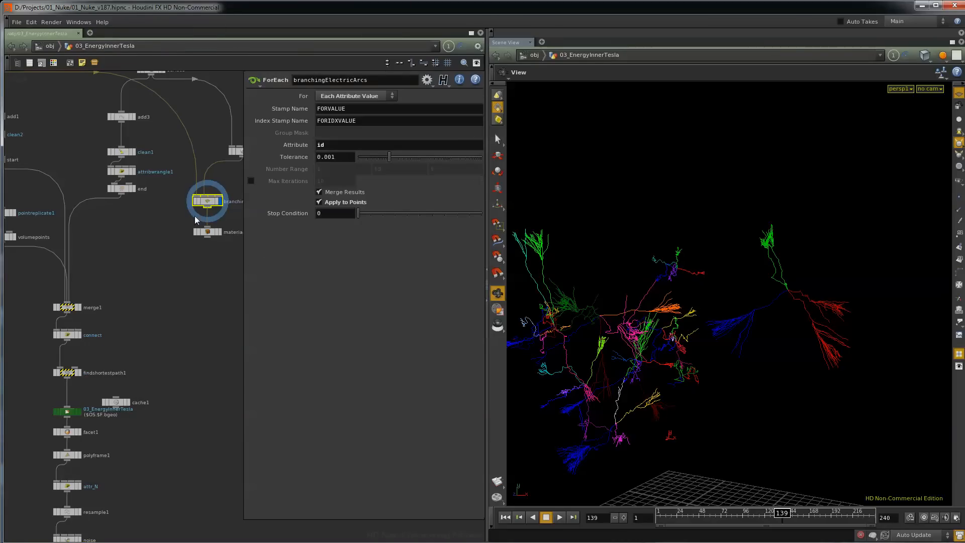
{"action": "left_click_drag", "start_coordinate": [209, 204], "coordinate": [209, 203]}
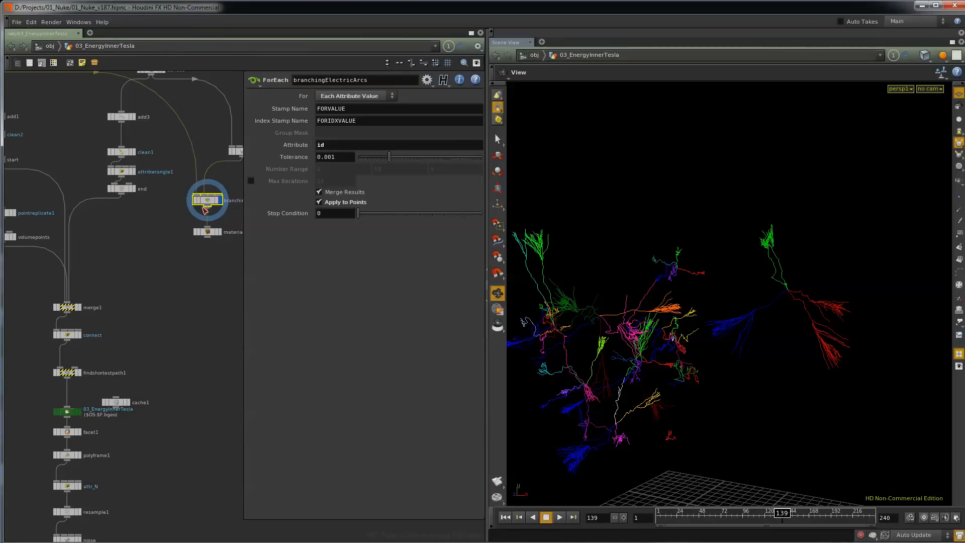